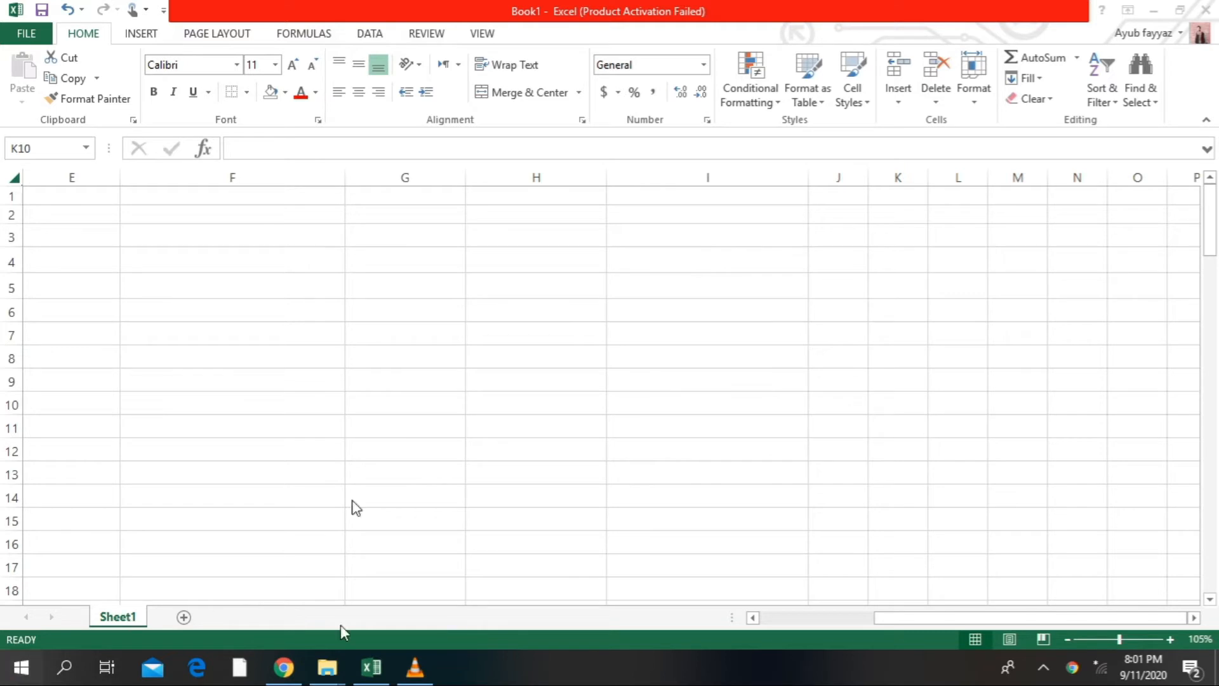
Enter the person's name as the attendance column heading in cell G3
key("ctrl+a")
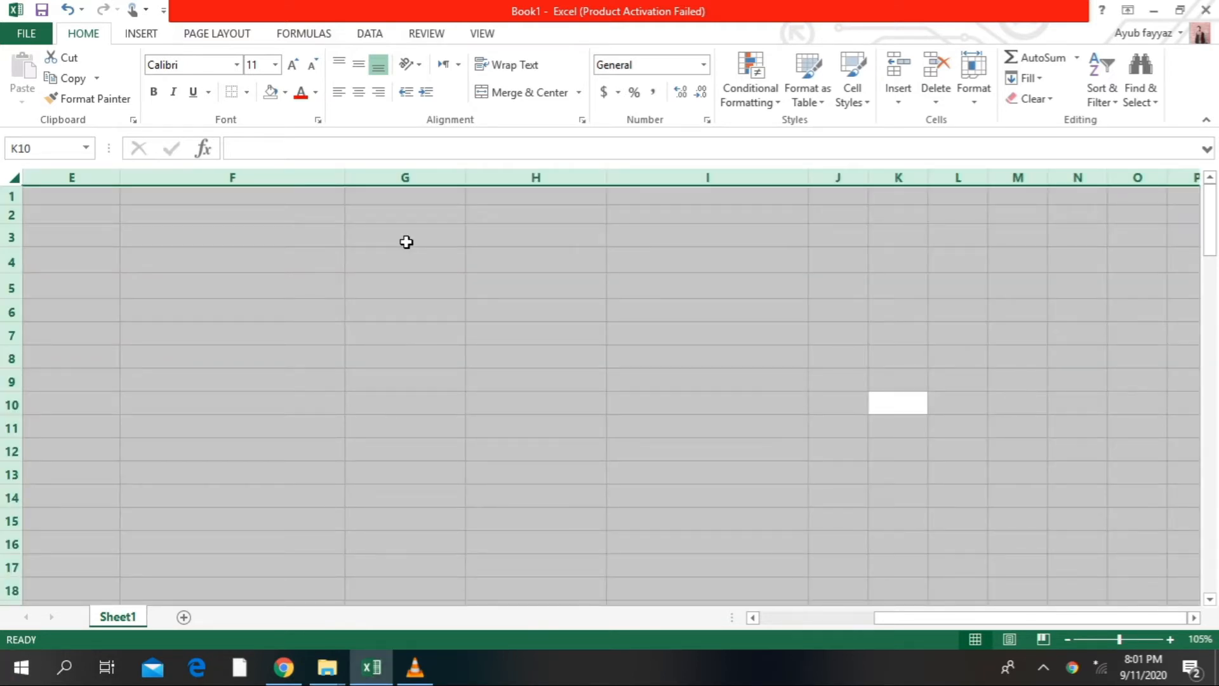
left_click(406, 242)
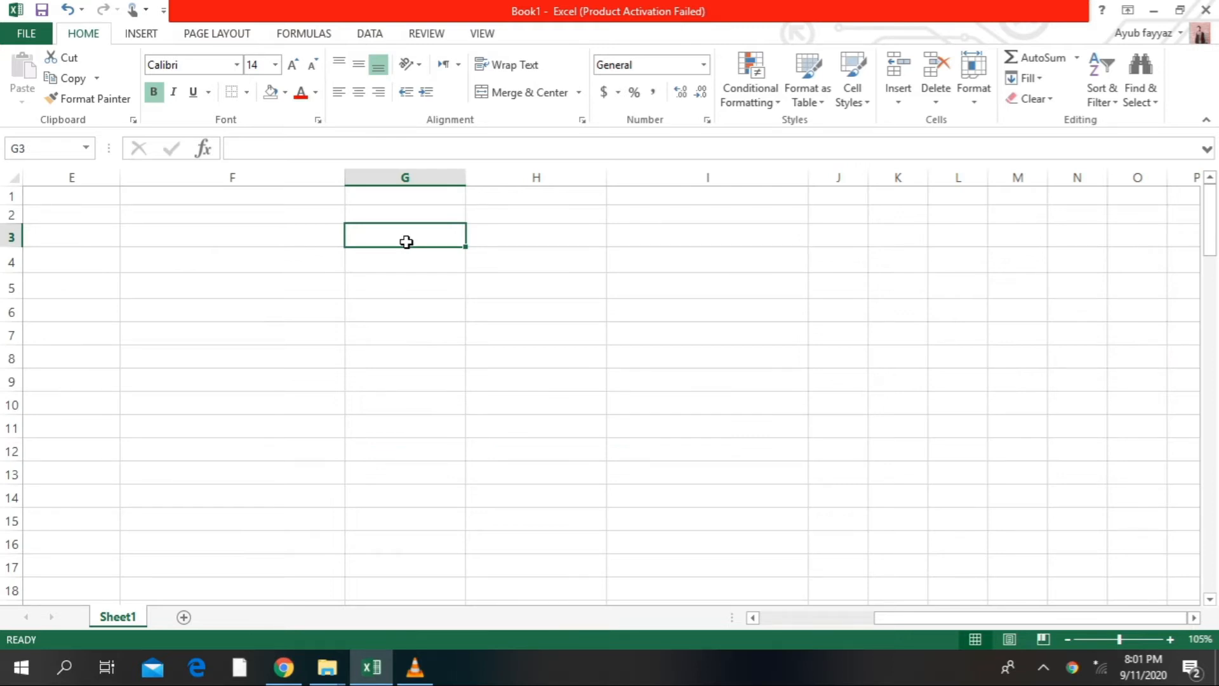
type("NAVEED")
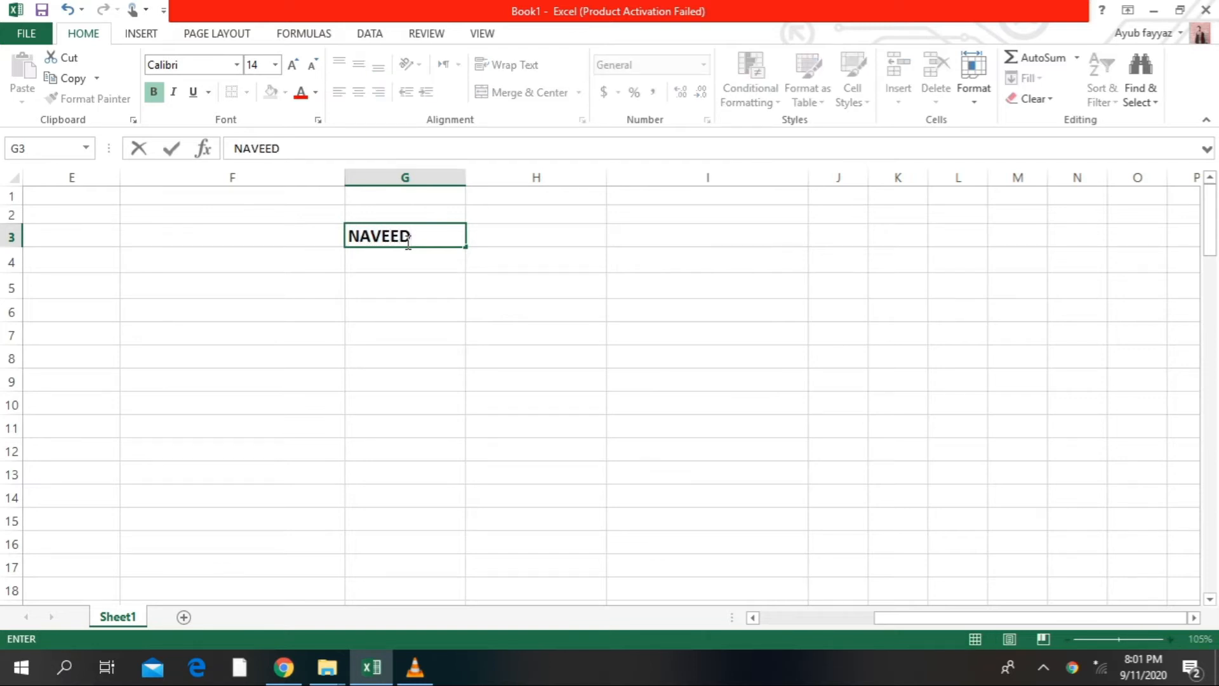
key("Return")
key("Down")
key("Right")
key("Left")
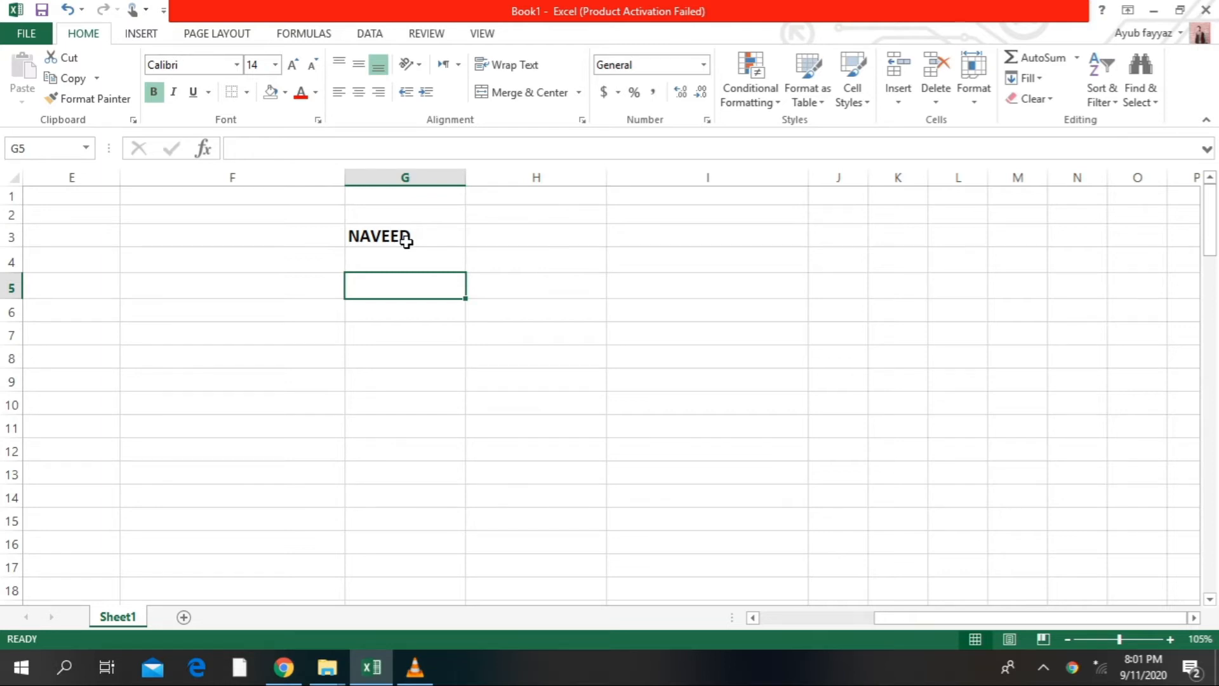
Enter the attendance codes P, P, P, L, P down cells G5 to G9
type("P")
key("Return")
type("P")
key("Return")
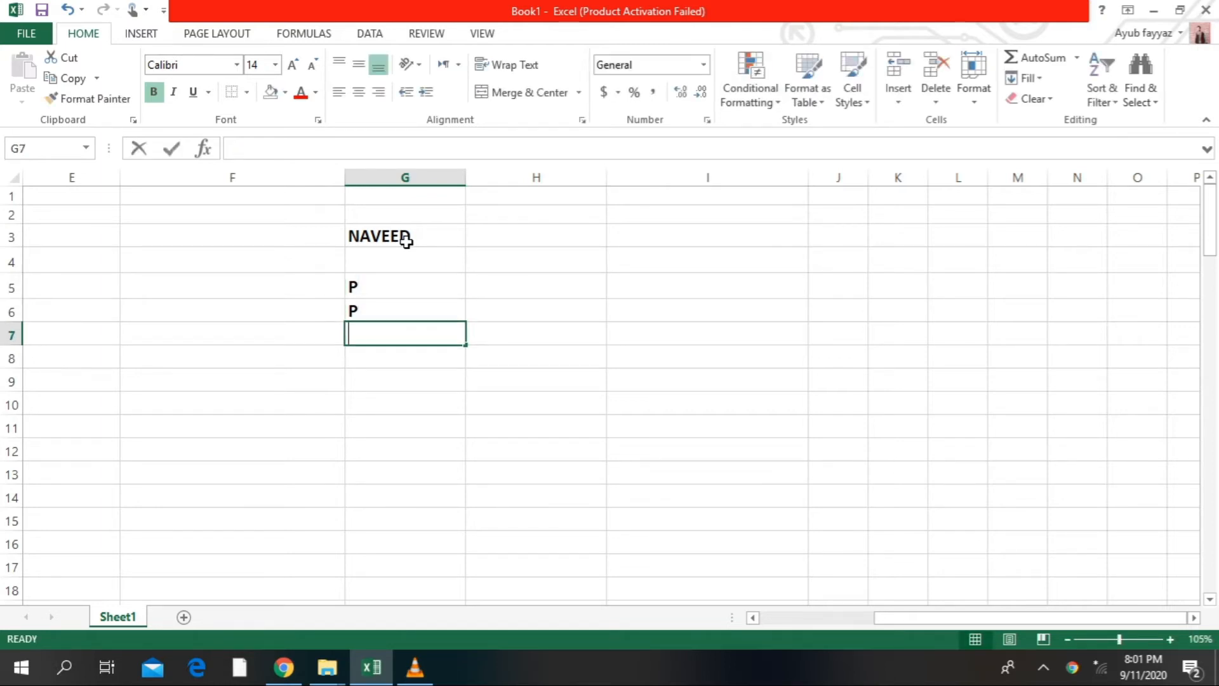
type("P")
key("Return")
type("L")
key("Return")
type("P")
key("Return")
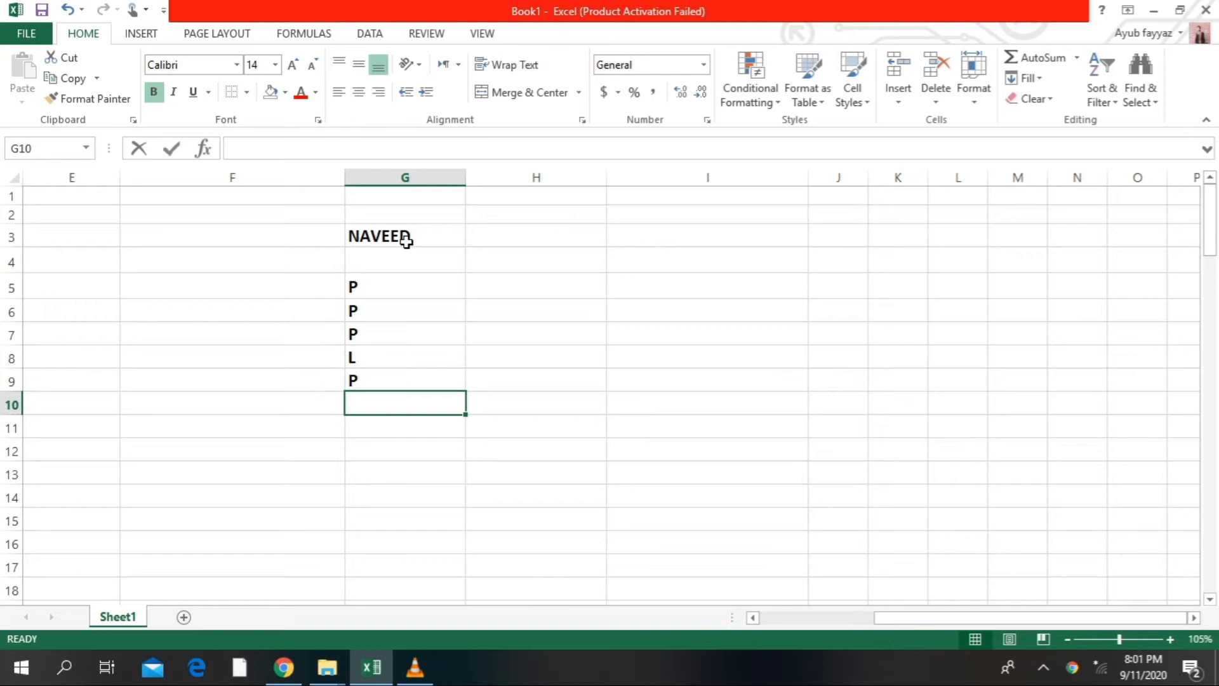
Continue the attendance codes with P, A, P, P, P, P down cells G10 to G15
type("P")
key("Return")
type("A")
key("Return")
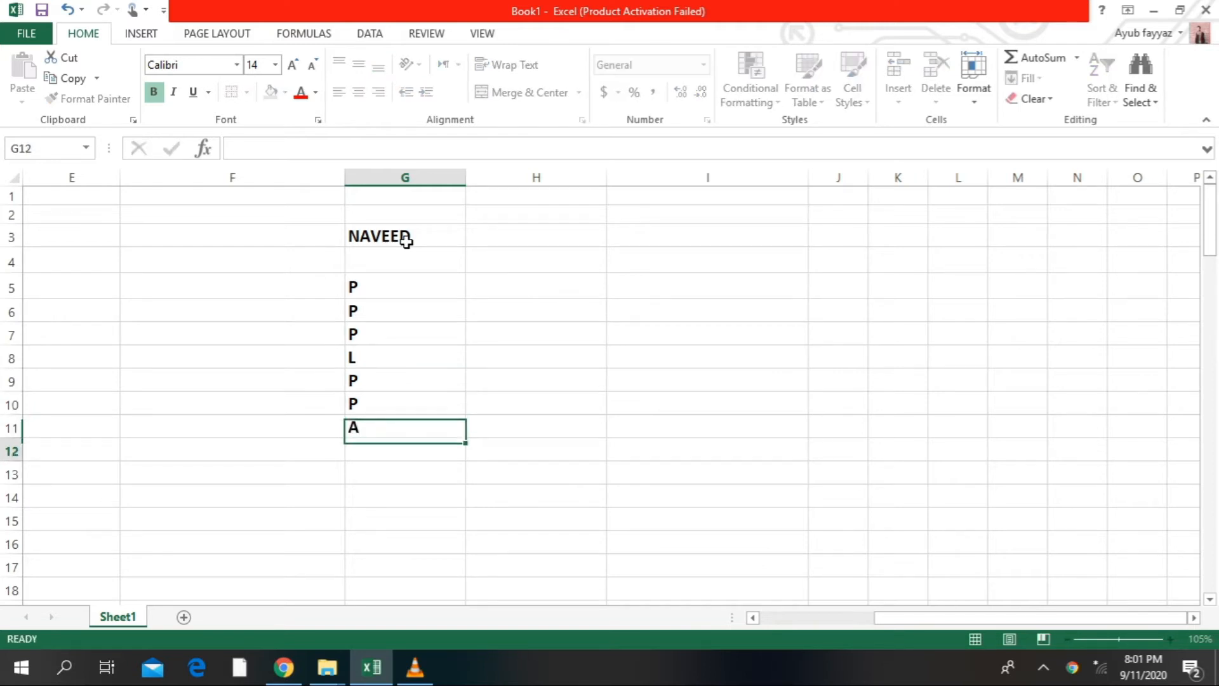
type("P")
key("Return")
type("P")
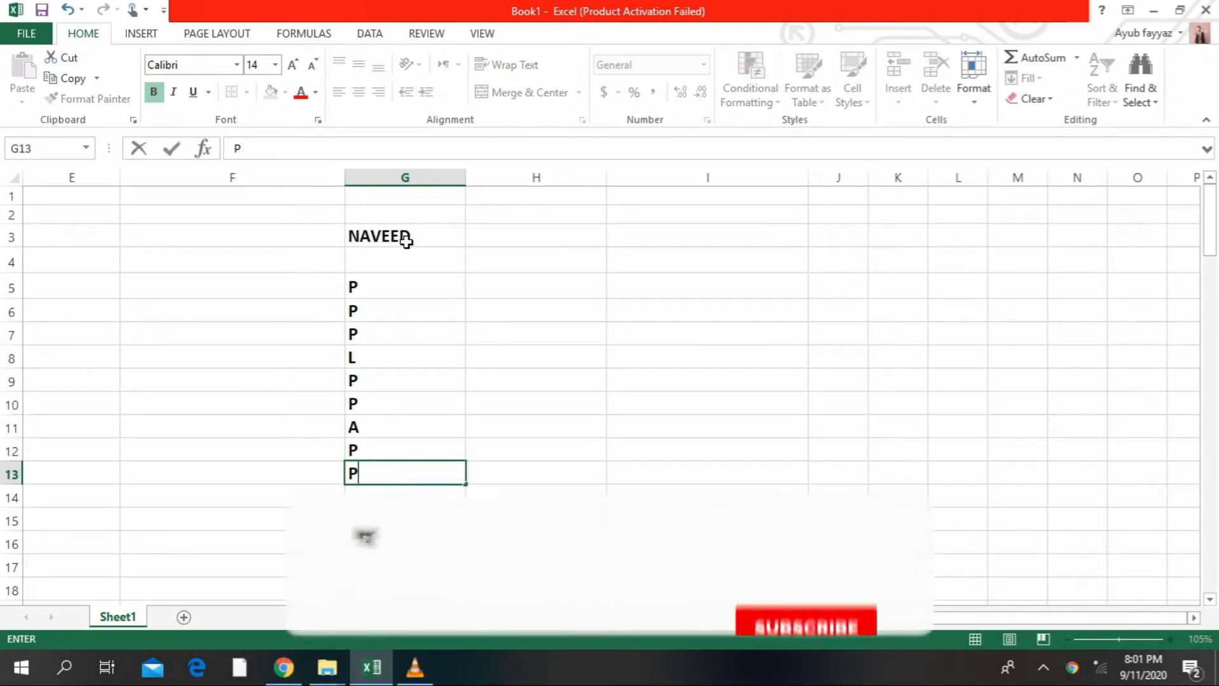
key("Return")
type("P")
key("Return")
type("[")
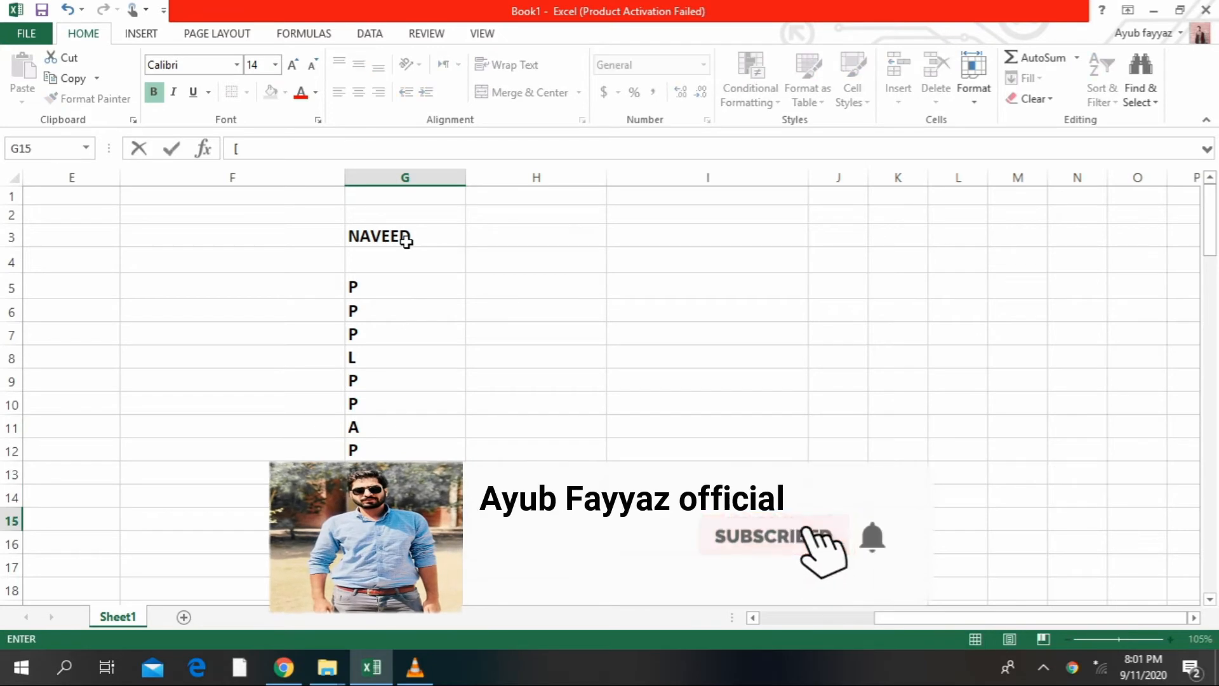
type("P")
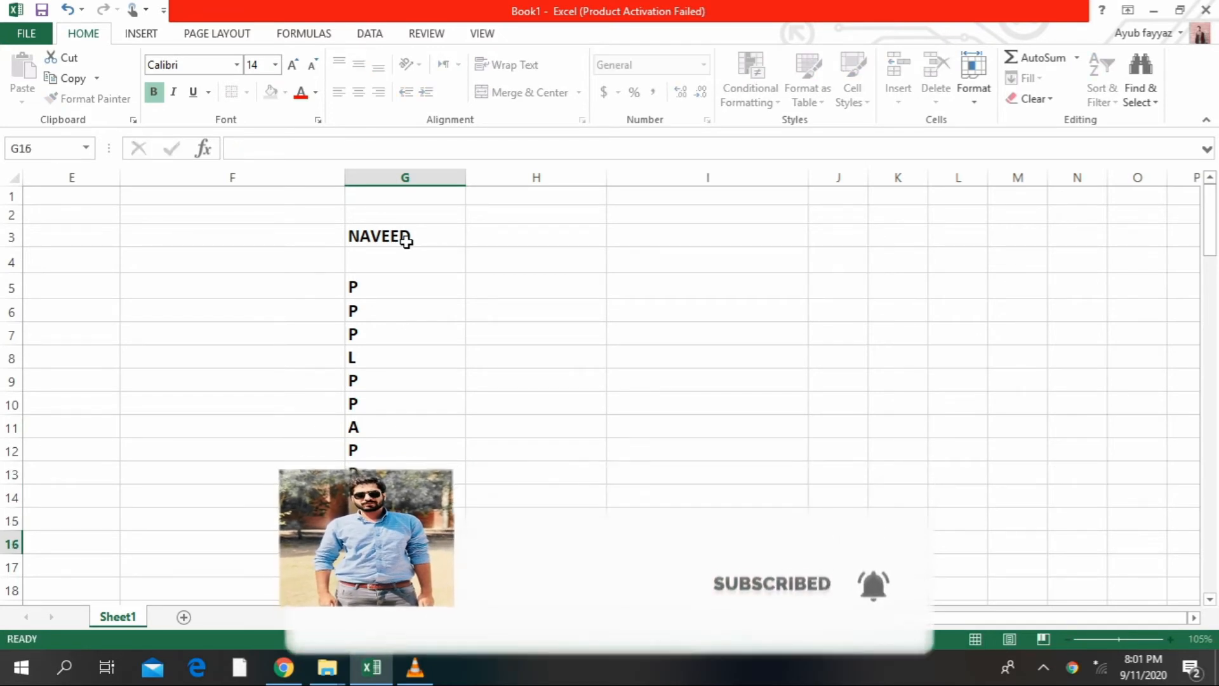
key("ctrl+Return")
type("P")
Enter the heading DAYS in cell F5, beside the first attendance code
key("Left")
key("Up")
key("Up")
key("Up")
key("Up")
key("Up")
key("Up")
key("Up")
key("Up")
key("Up")
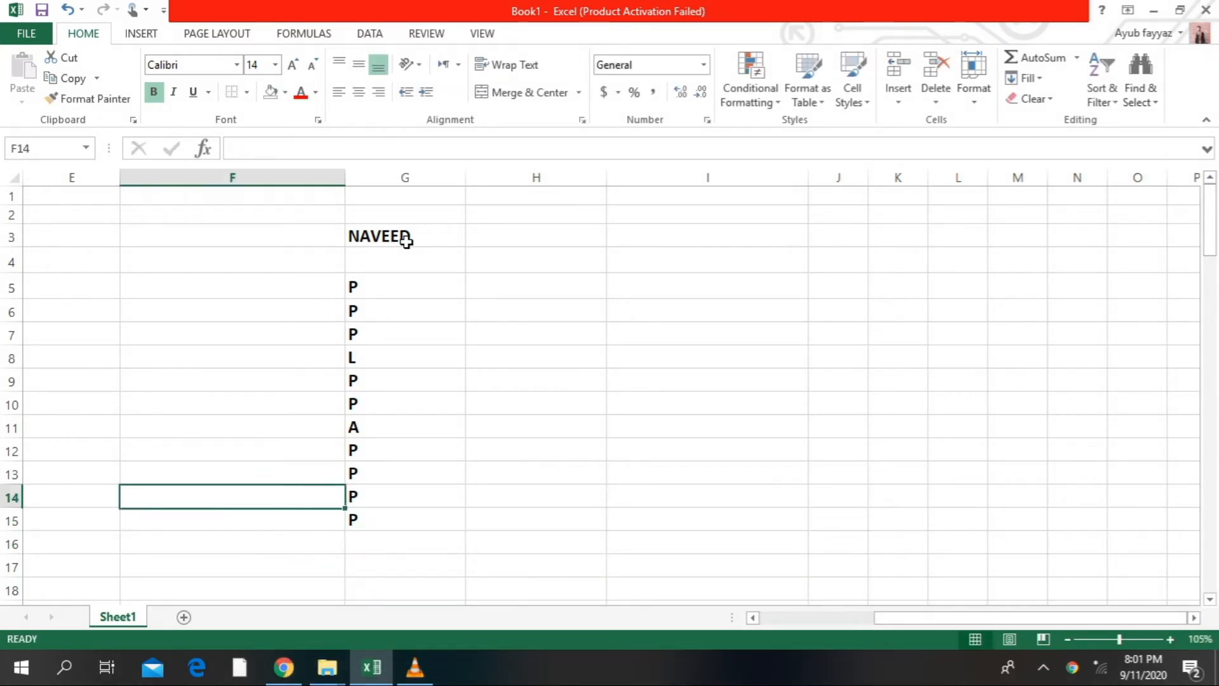
key("Up")
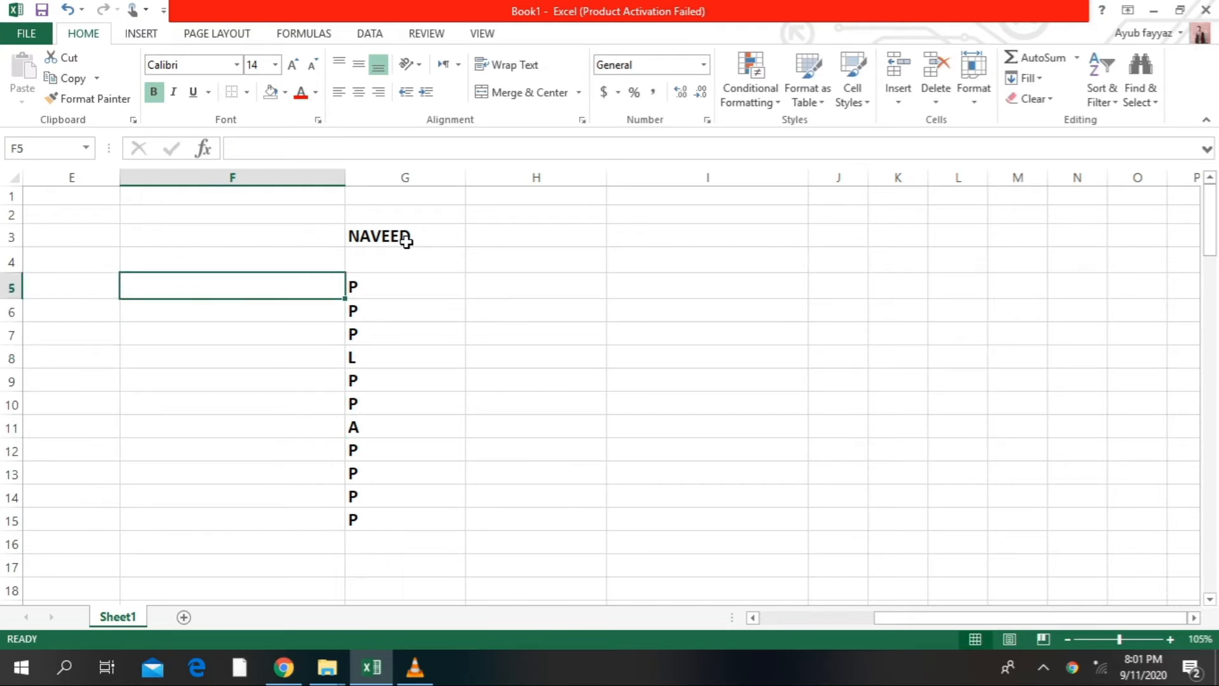
type("DAYS")
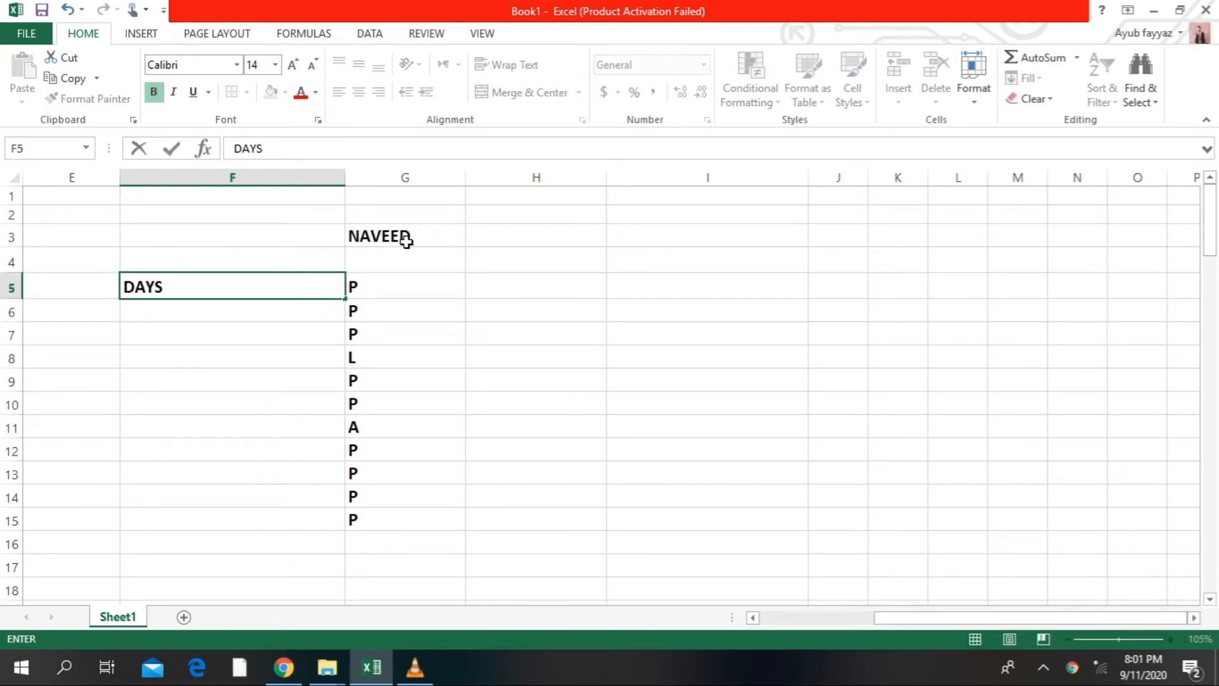
key("Return")
Enter 1 in cell F6 and fill it down through F14
type("1")
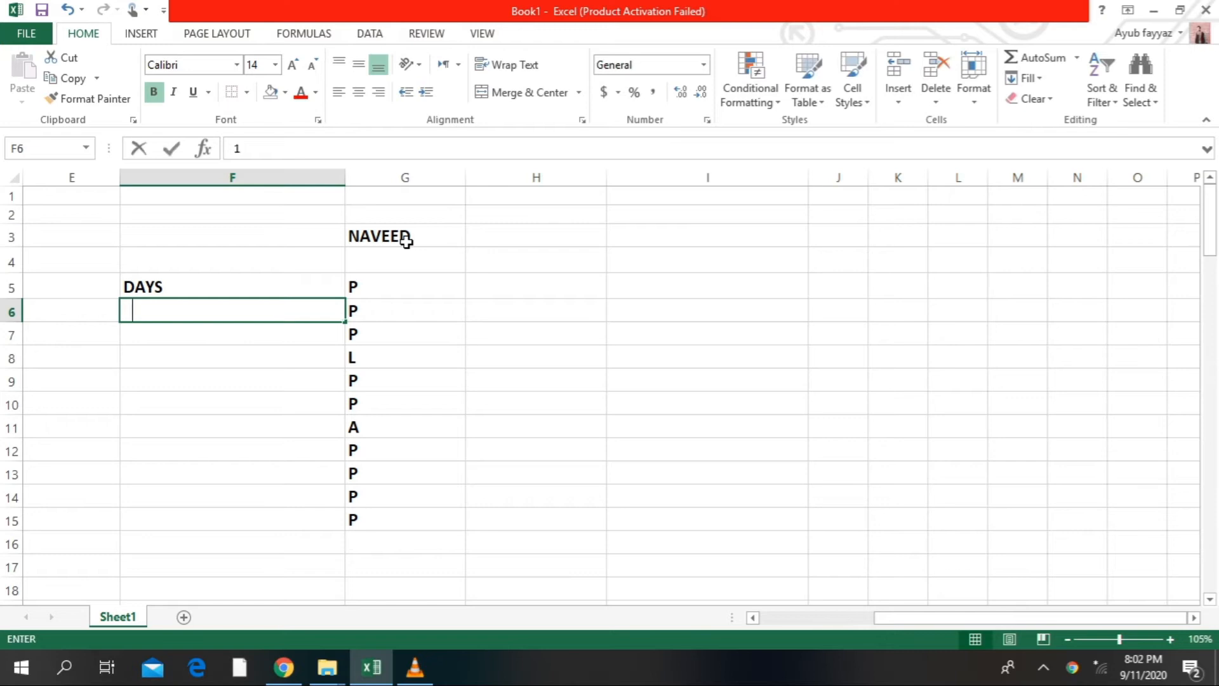
key("Return")
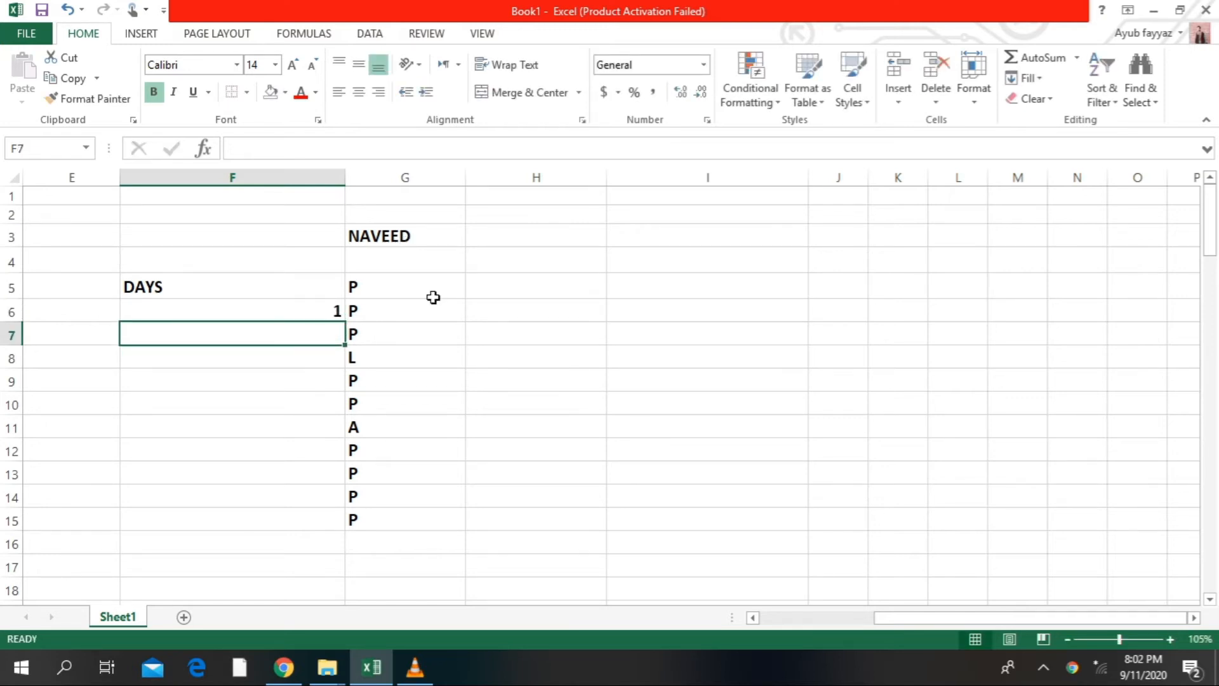
left_click(267, 310)
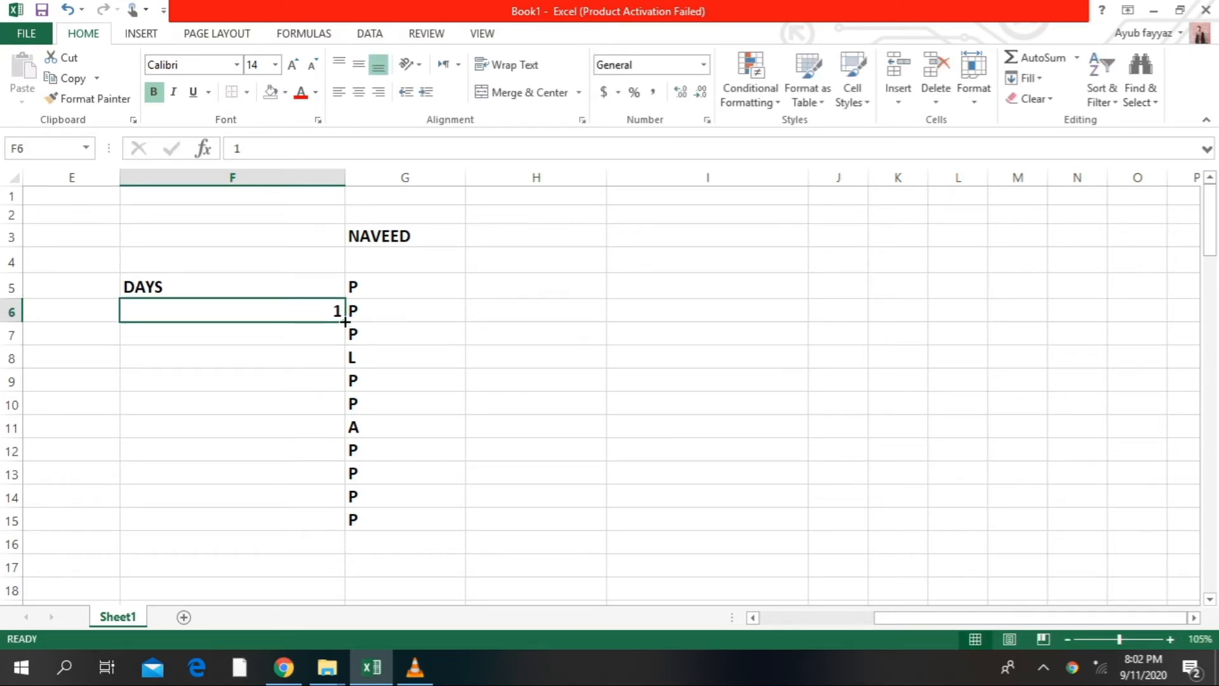
left_click_drag(343, 322, 311, 519)
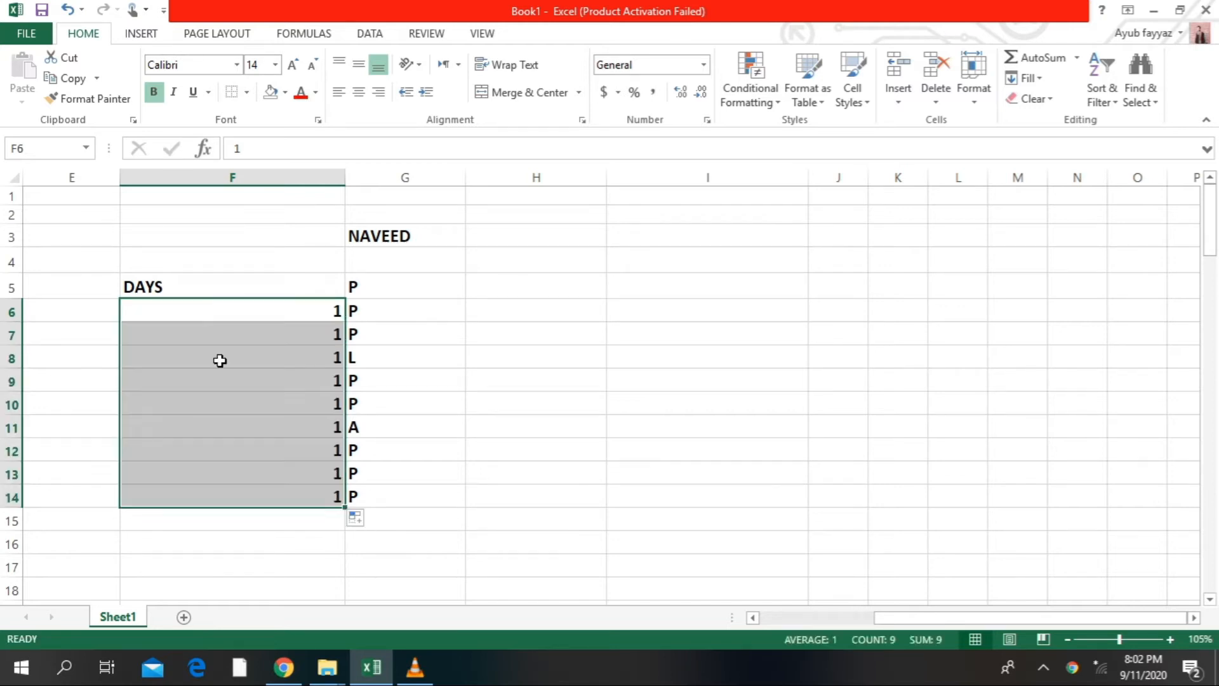
Enter the heading DAYS in cell F4, above the day number column
left_click(245, 261)
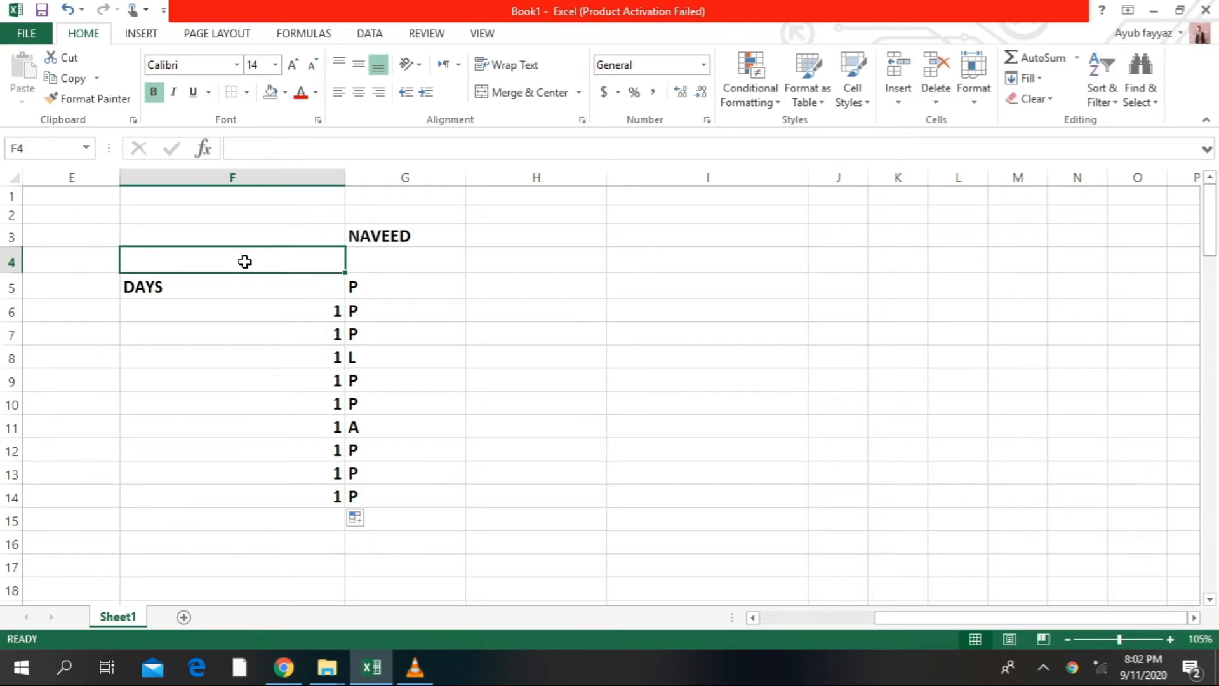
type("DAYS")
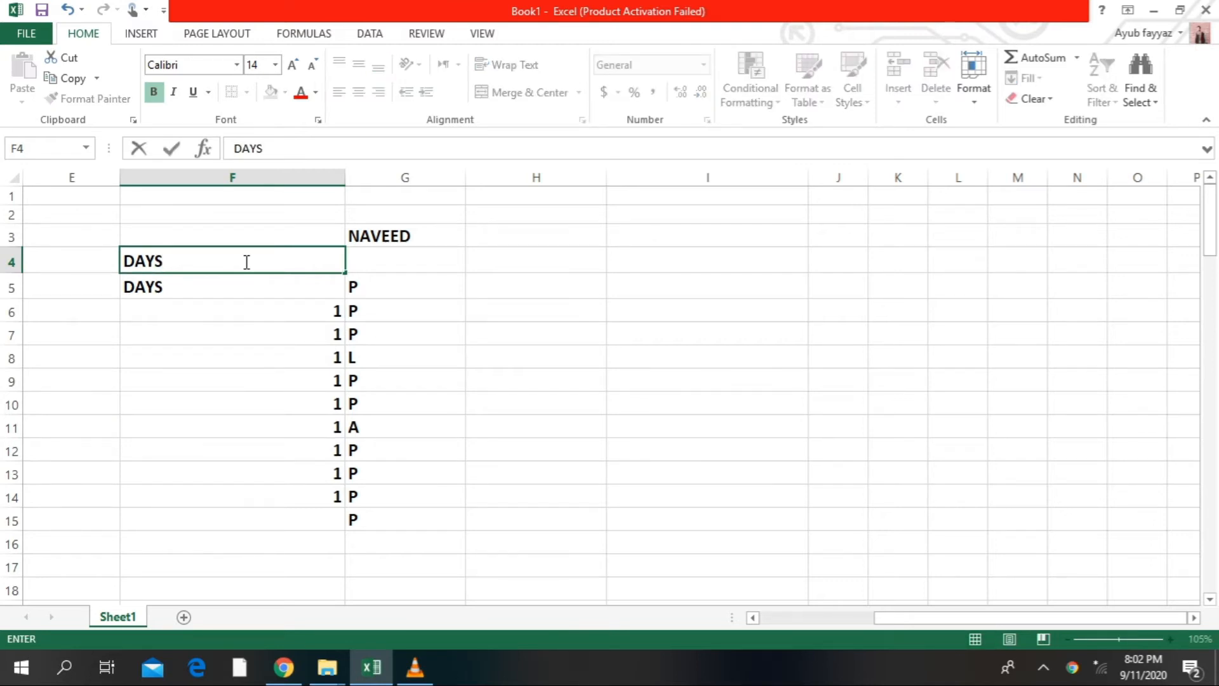
key("Return")
Enter 1 and 2 in cells F5 and F6, and fill the day series down to 11 in F15
type("1")
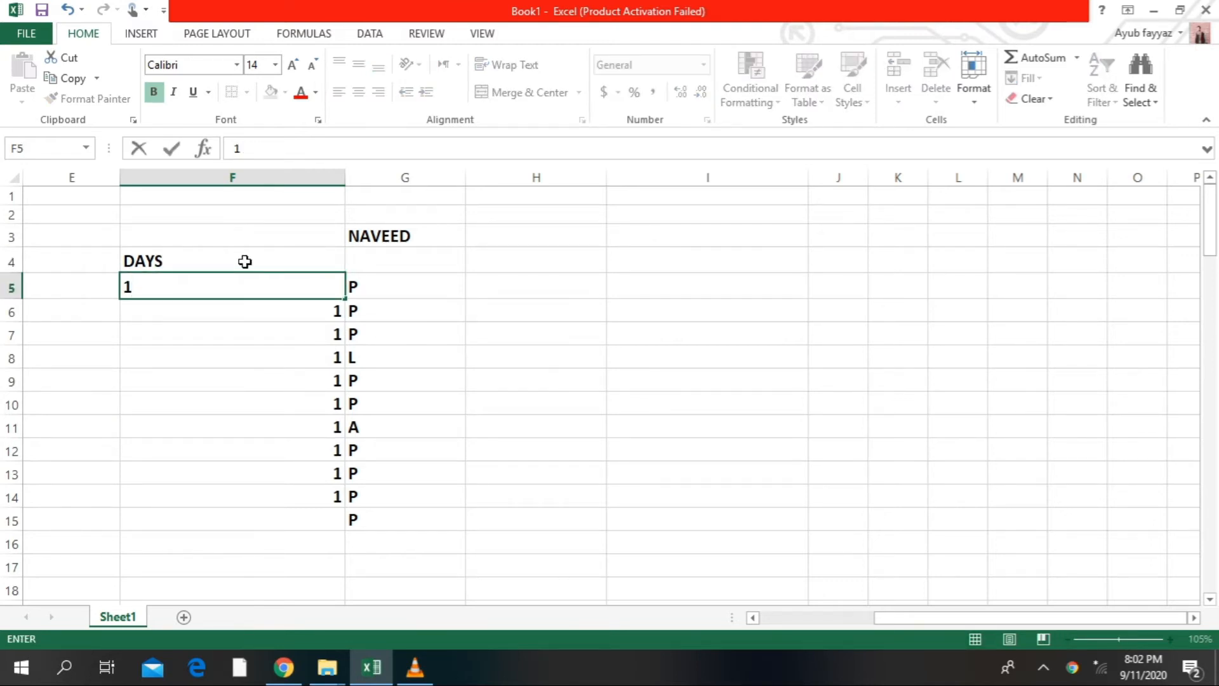
key("Return")
type("2")
key("Return")
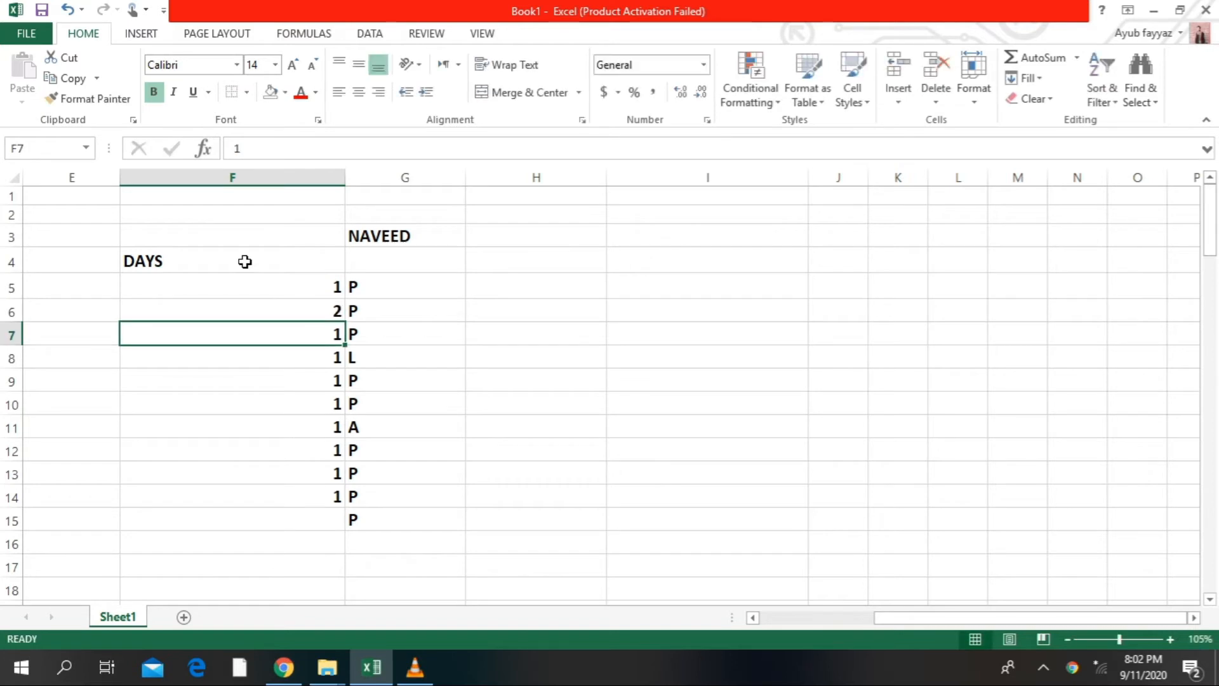
left_click(281, 286)
left_click_drag(280, 286, 333, 521)
left_click(455, 502)
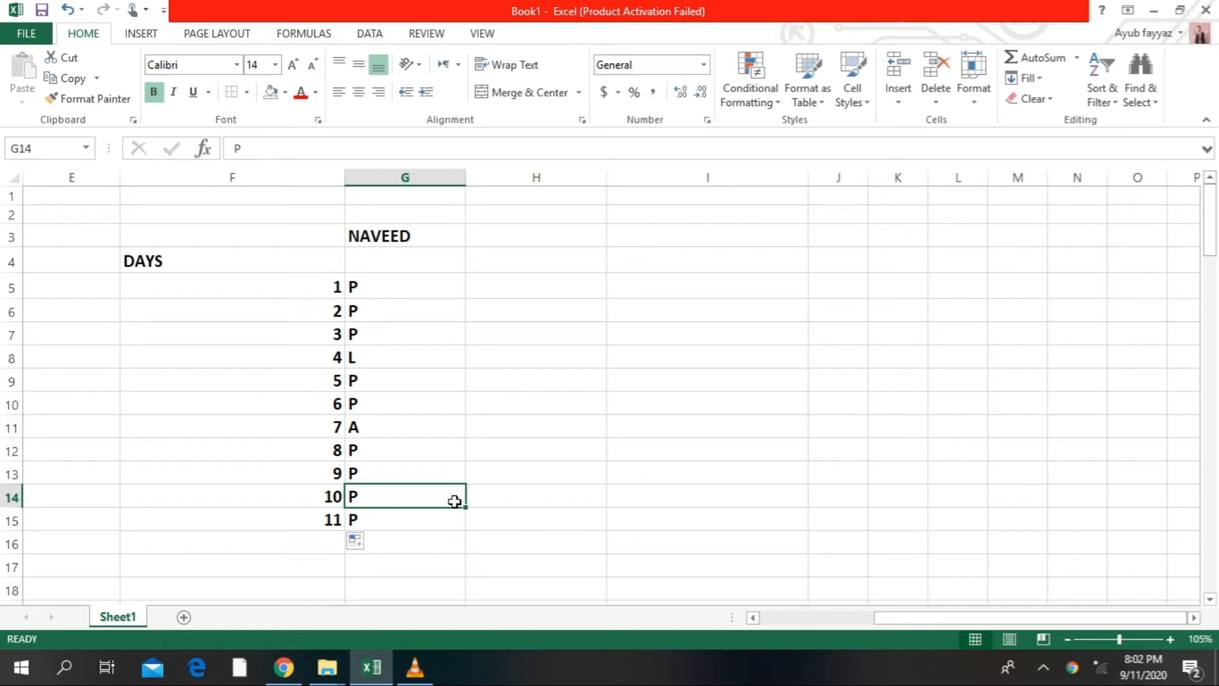
Enter the summary label TOTAL DAYS in cell H5
left_click(562, 283)
type("T")
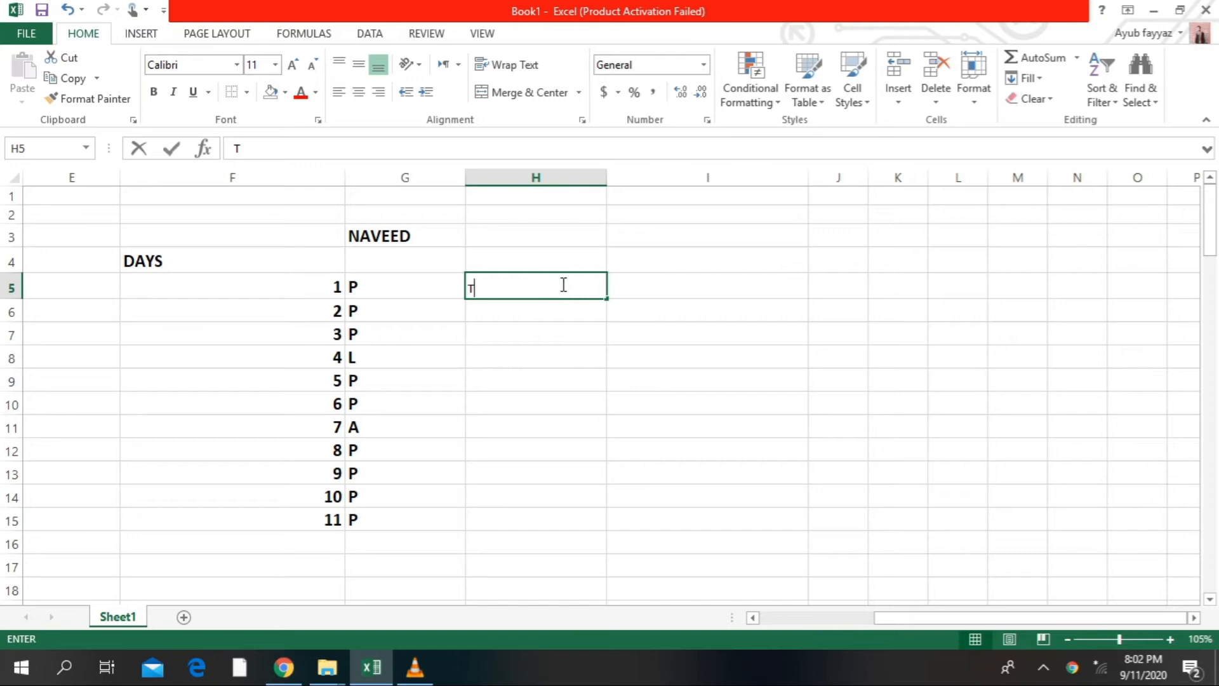
type("OT")
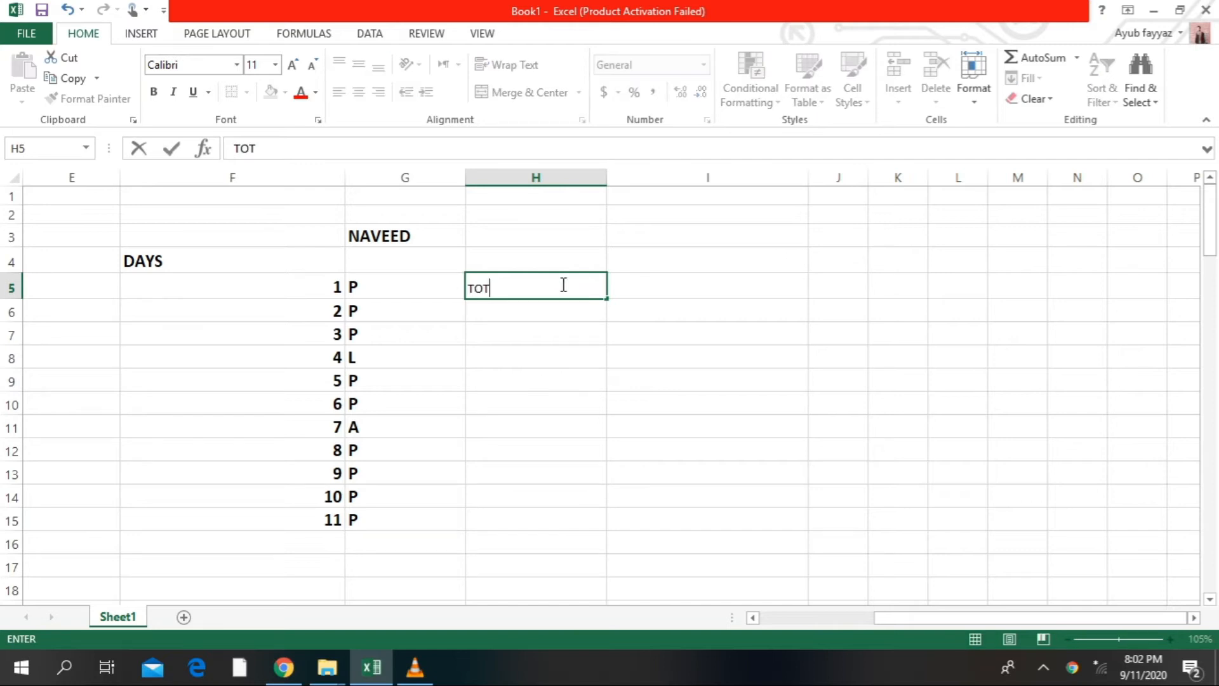
key("BackSpace")
type("TAL DAYD")
key("BackSpace")
type("S")
key("Return")
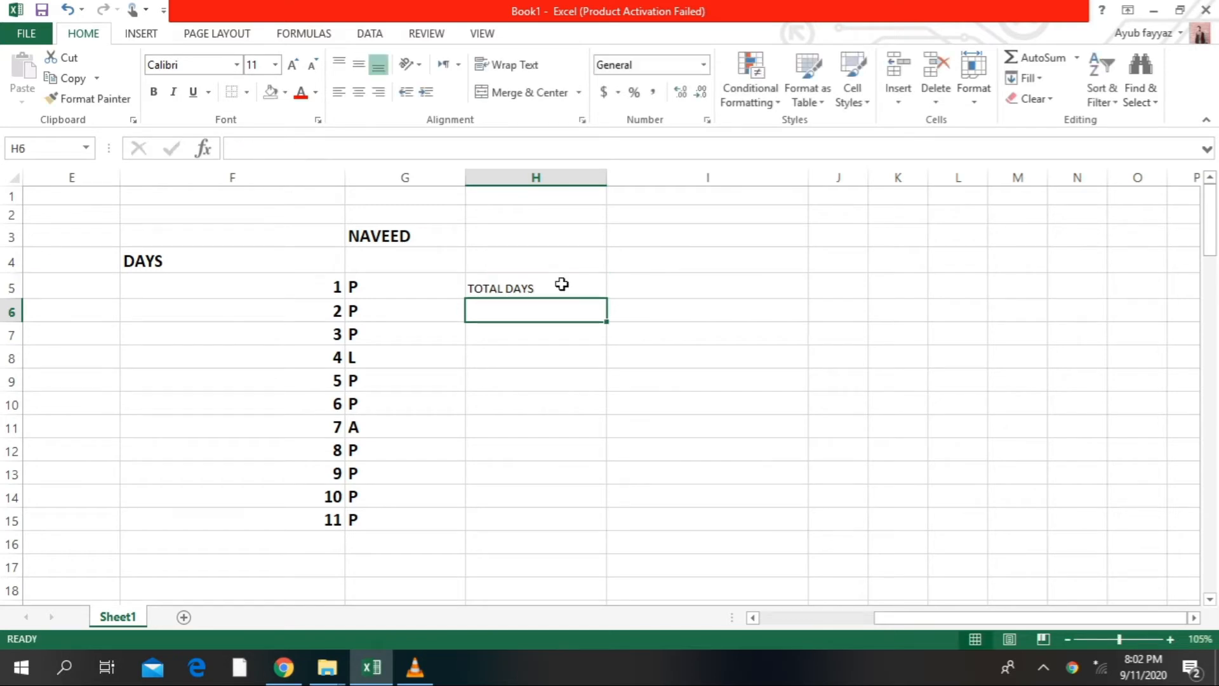
Enter the summary labels ABSENT, PRESENT and LEAVE in cells H6 to H8
type("ABSENT")
key("Return")
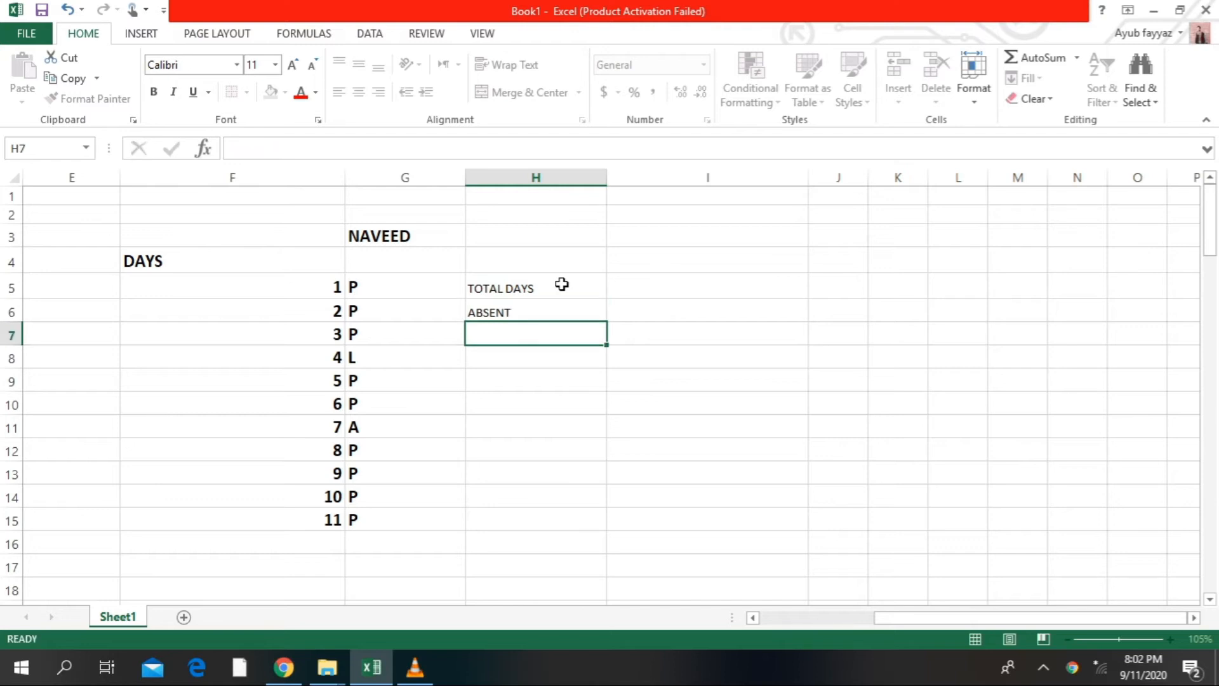
type("PRESENT")
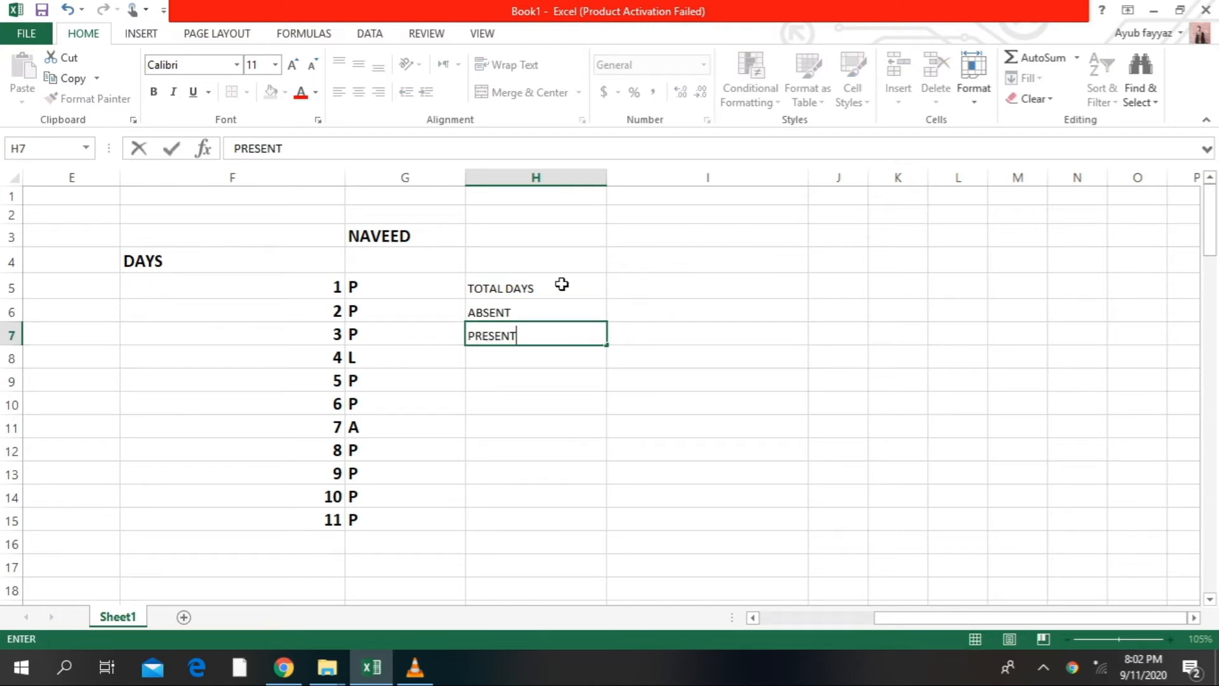
key("ctrl+Return")
key("Return")
type("LEAVE")
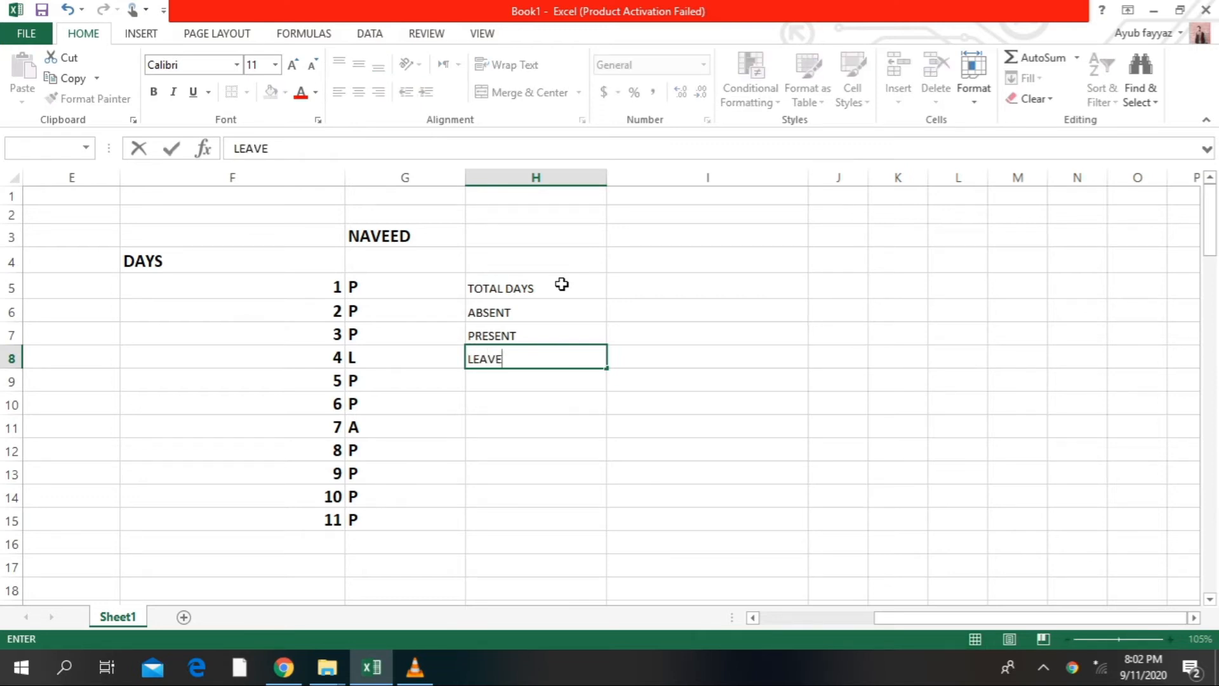
key("Tab")
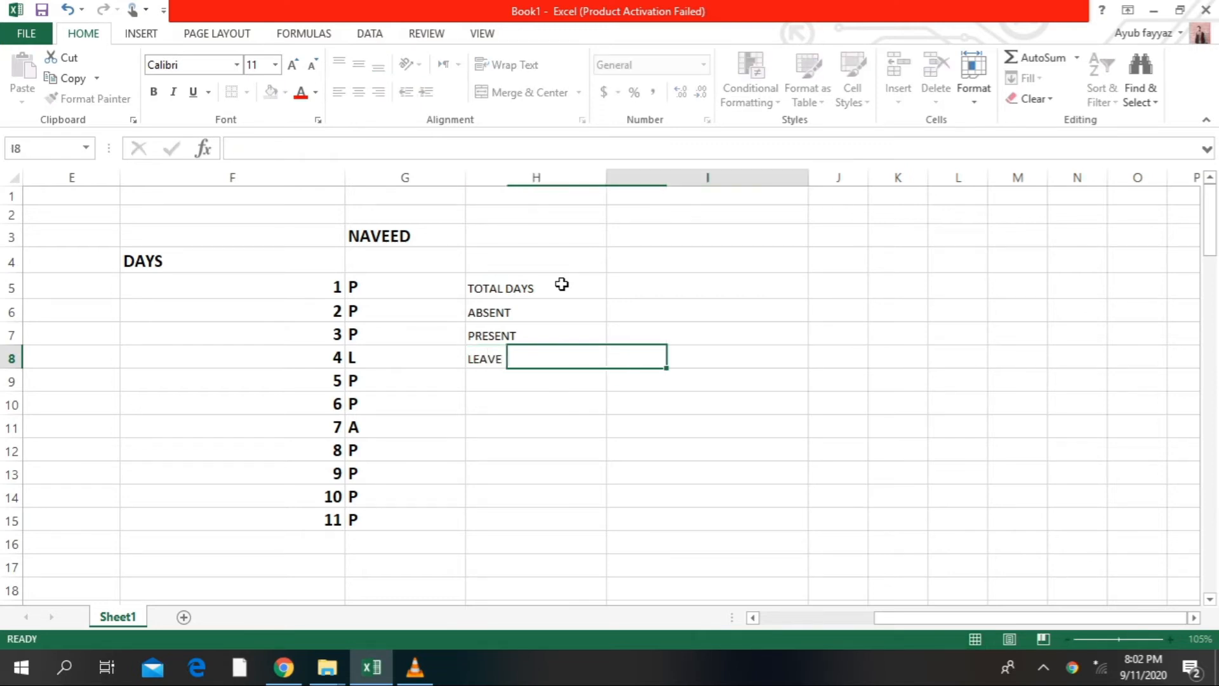
Shade the attendance codes in G5:G15 with a light gold fill
left_click_drag(375, 285, 371, 512)
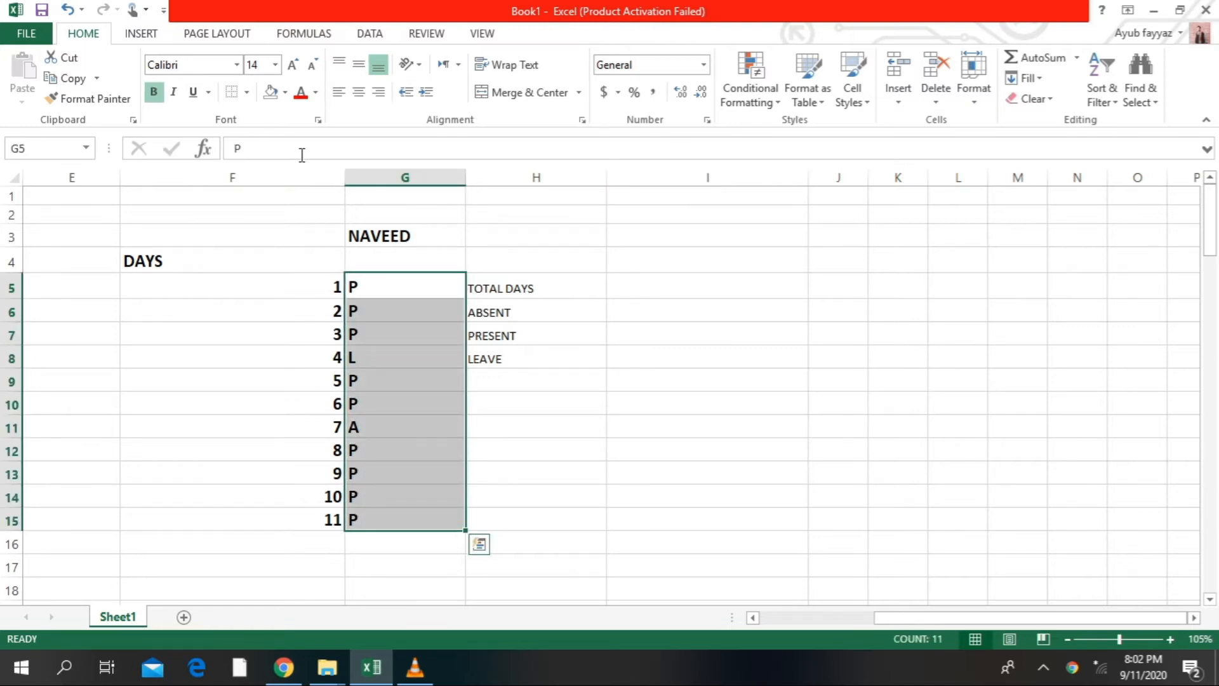
left_click(287, 93)
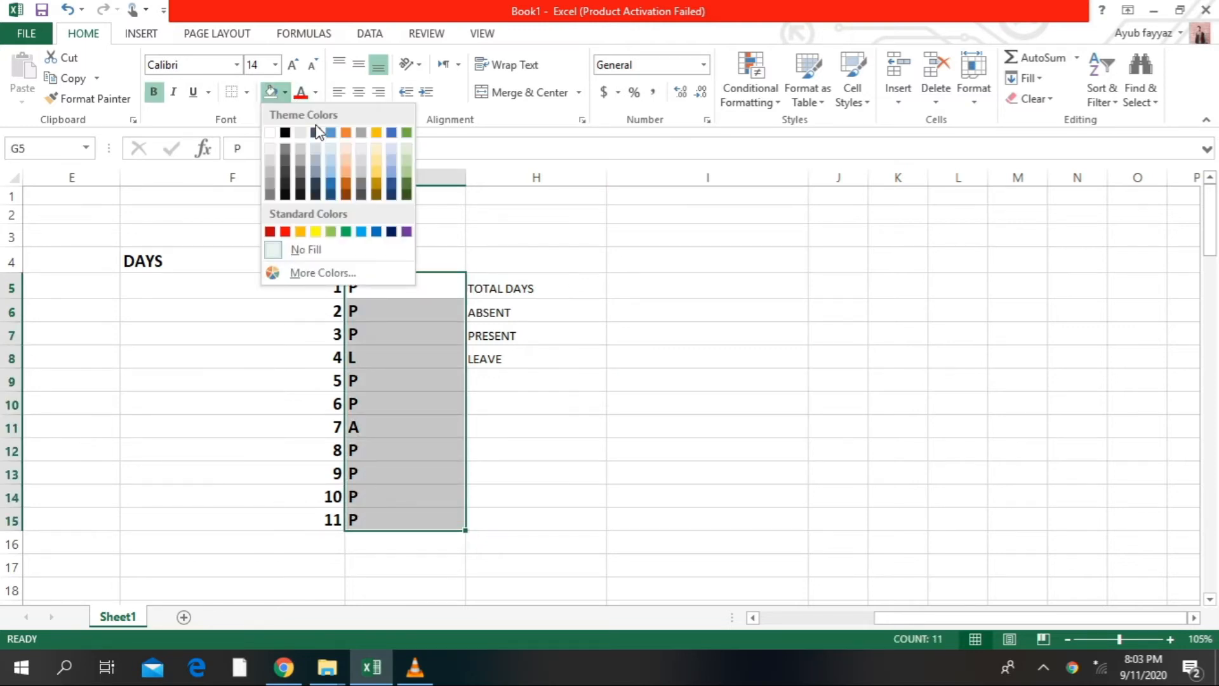
left_click(379, 173)
Shade the day numbers in F5:F15 with a light green fill
left_click_drag(244, 284, 242, 518)
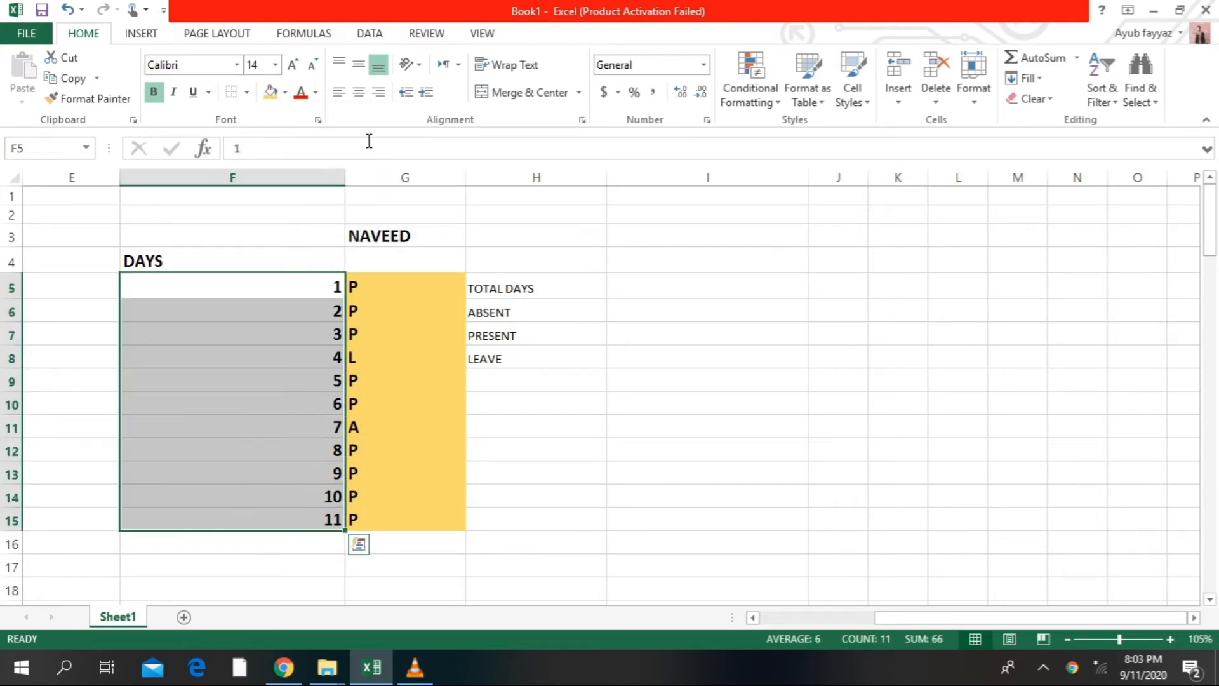
left_click(285, 93)
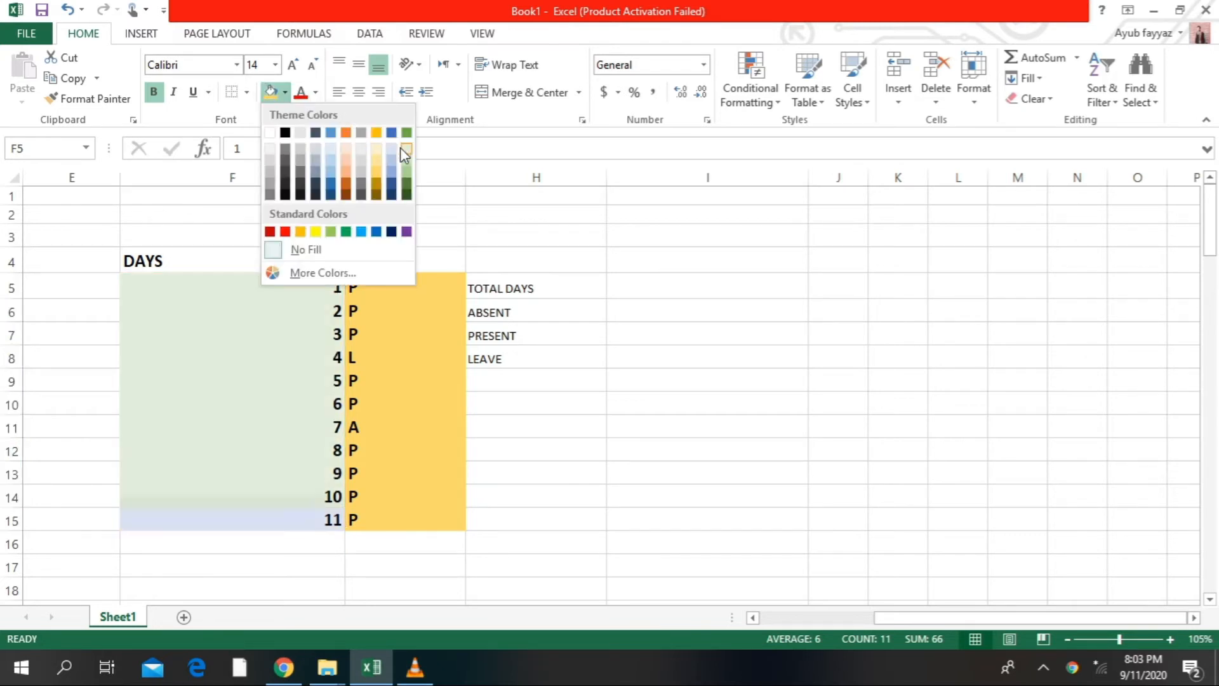
left_click(407, 168)
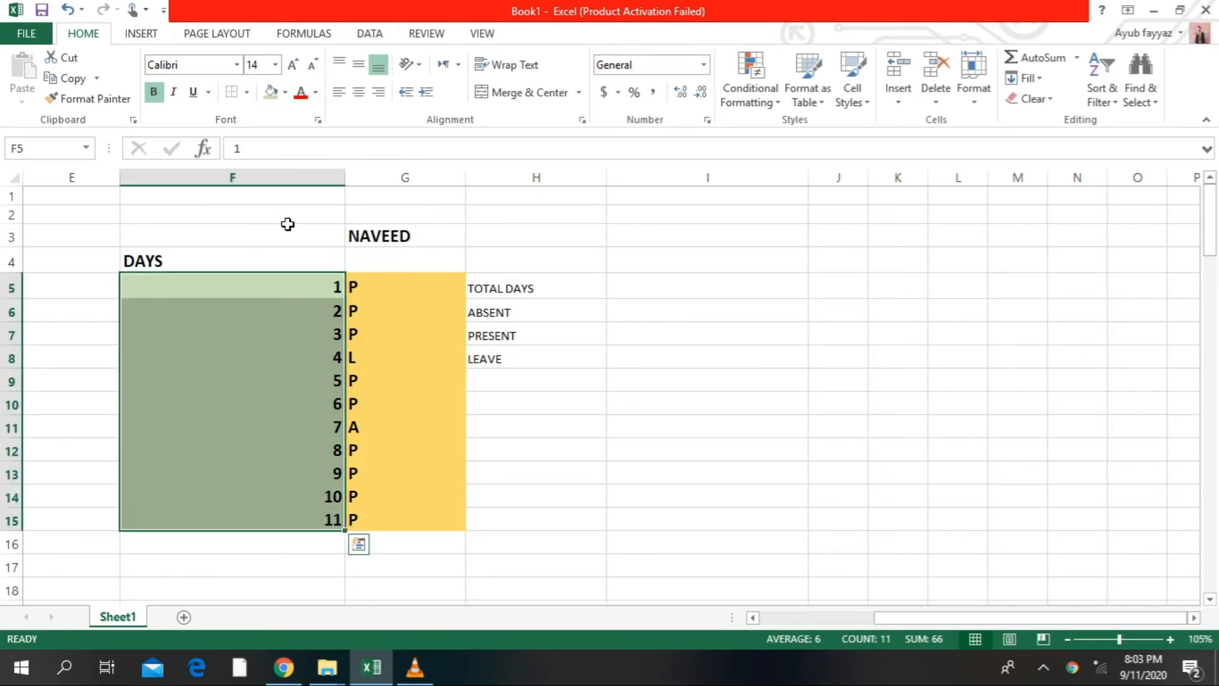
left_click(218, 256)
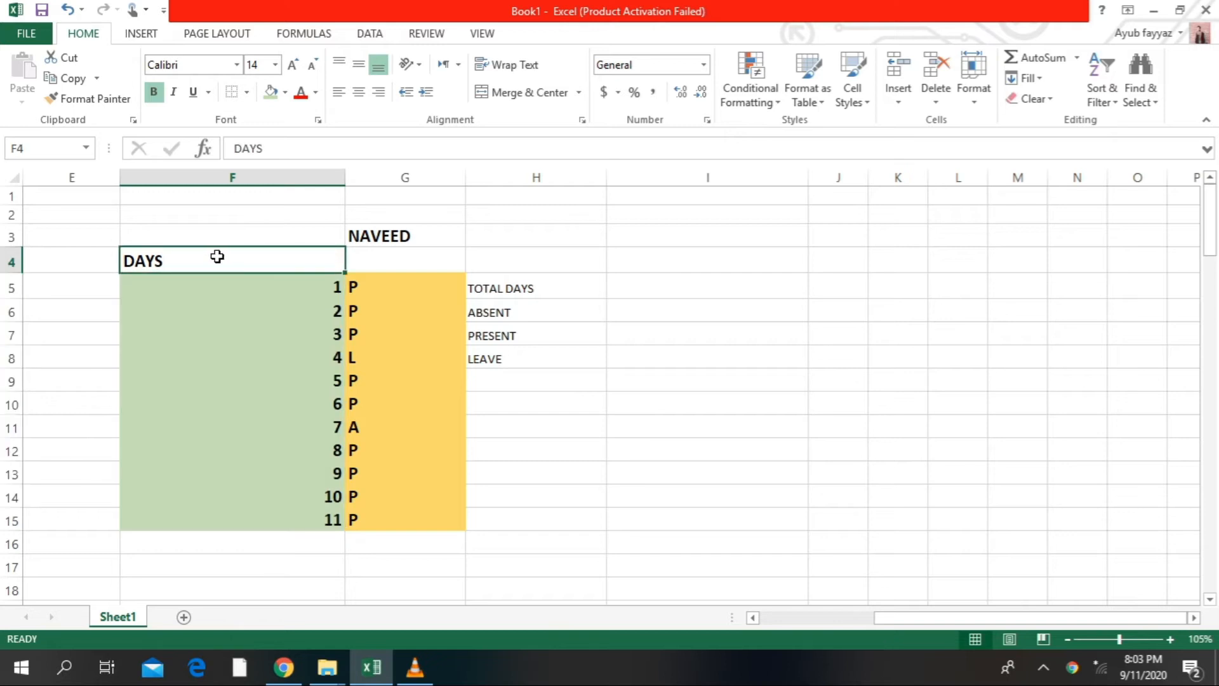
Shade the DAYS header in F4 light gray and the name header in G3 light blue
left_click(285, 93)
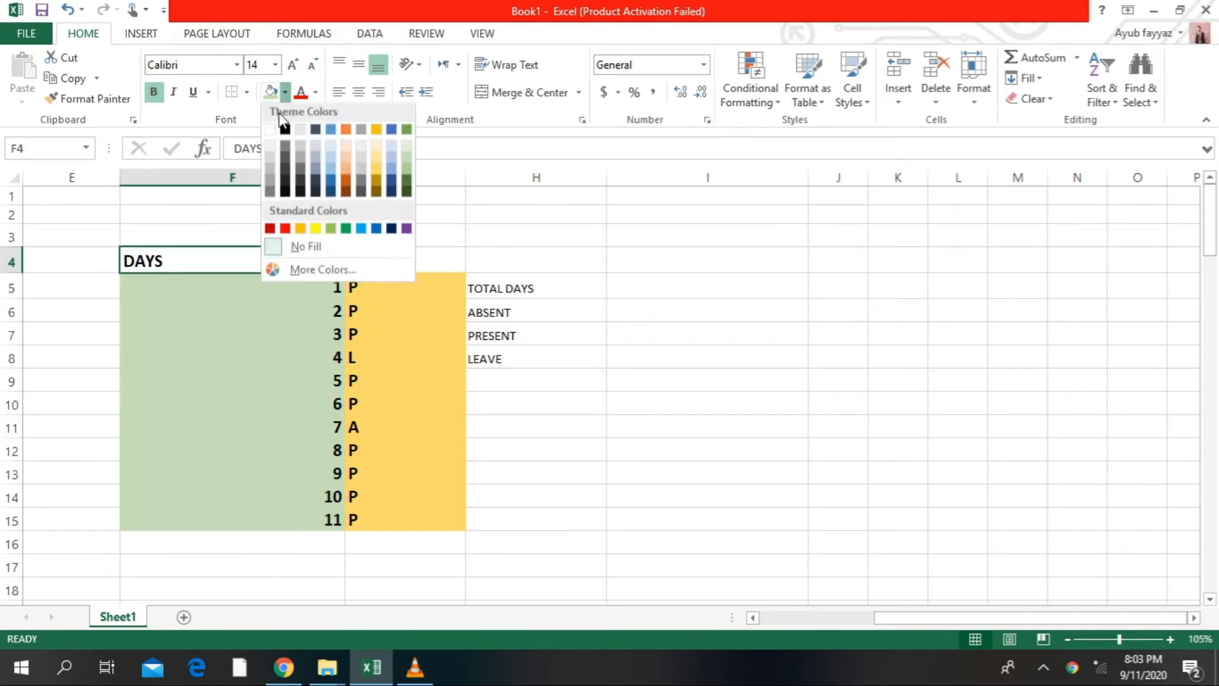
left_click(271, 160)
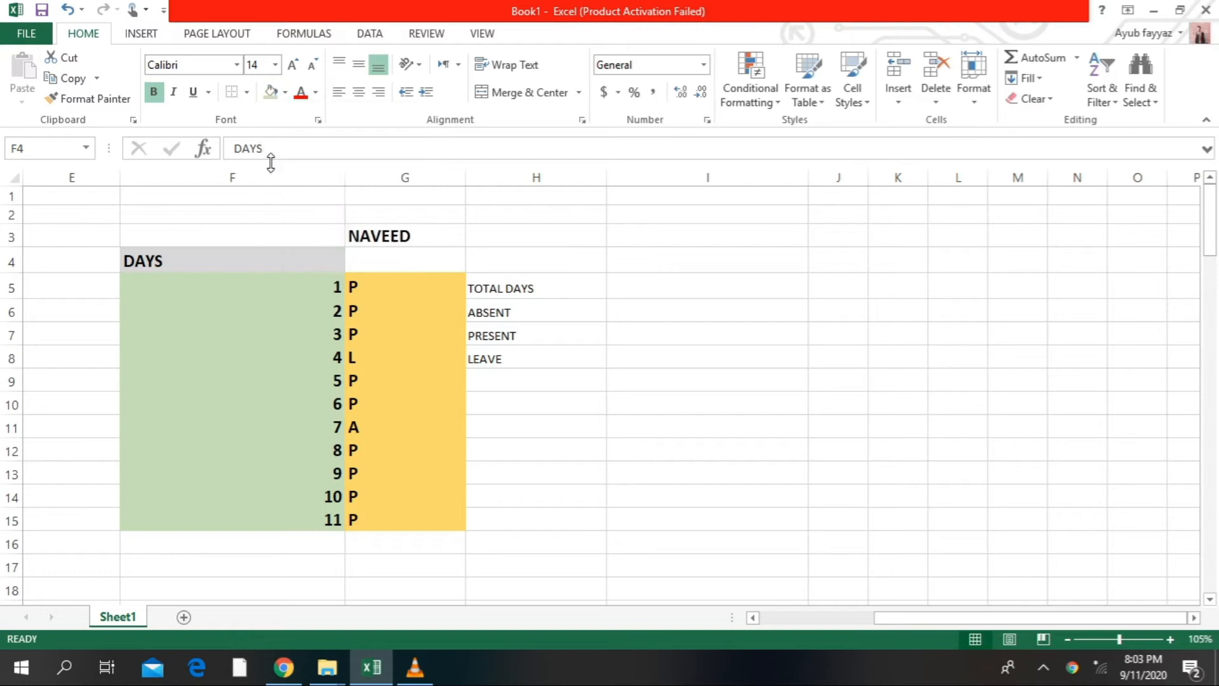
left_click(372, 236)
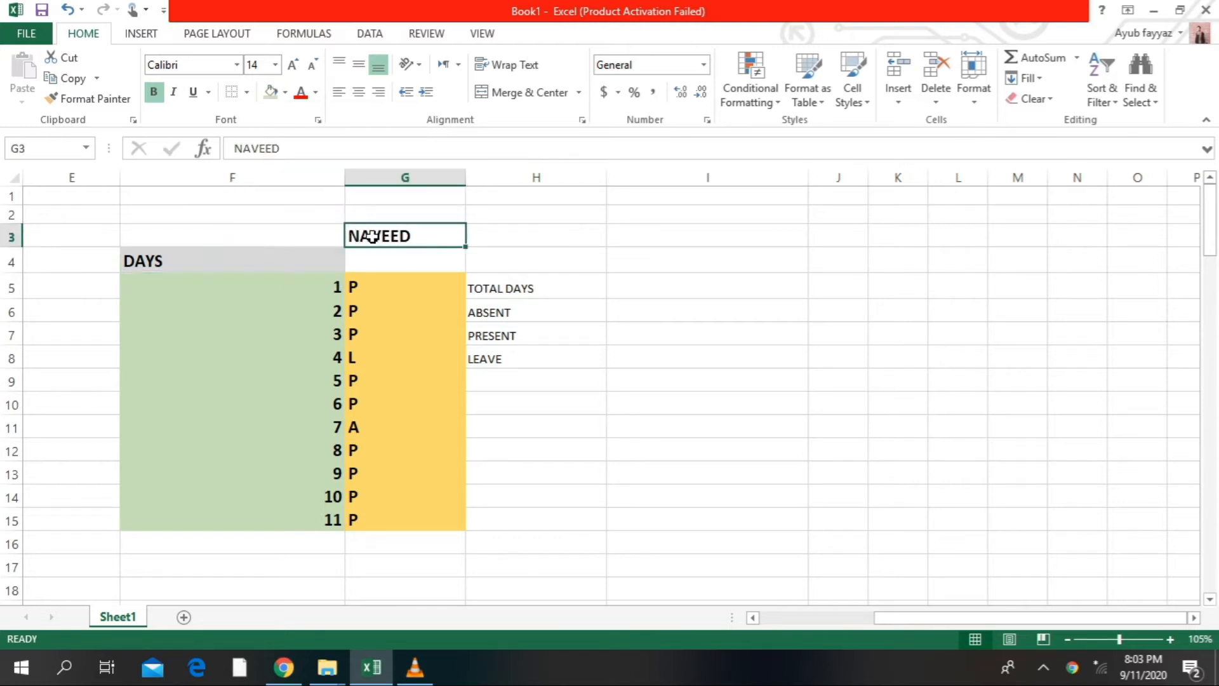
left_click(284, 94)
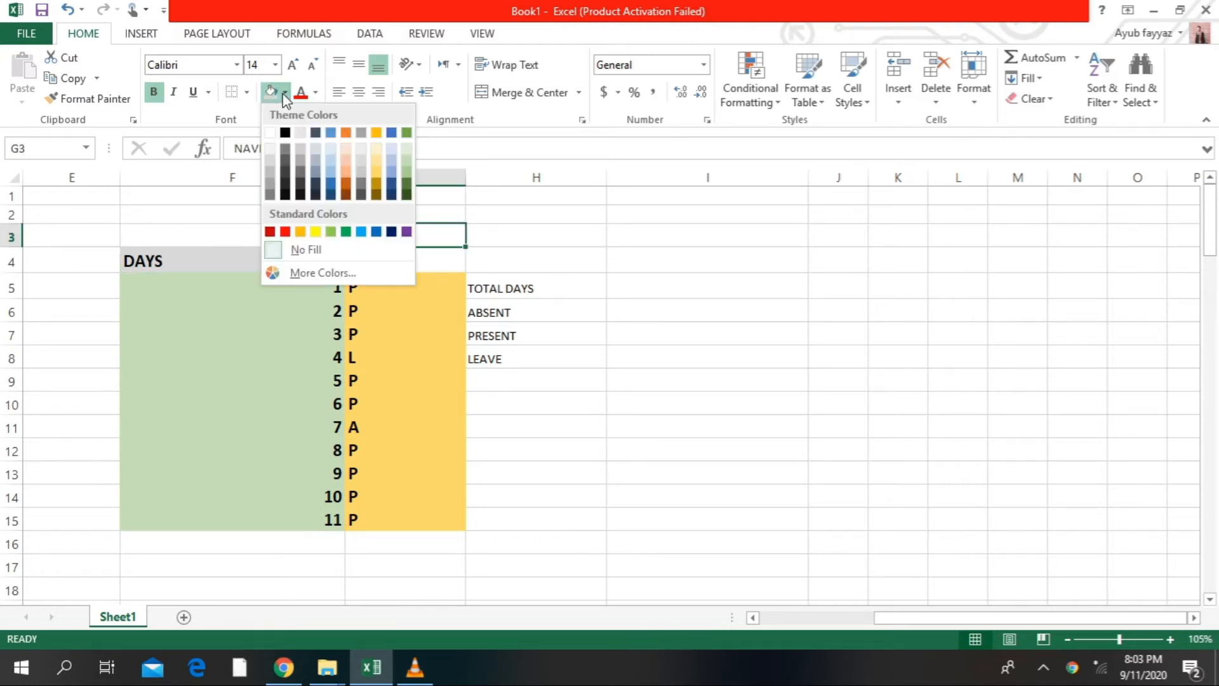
left_click(392, 172)
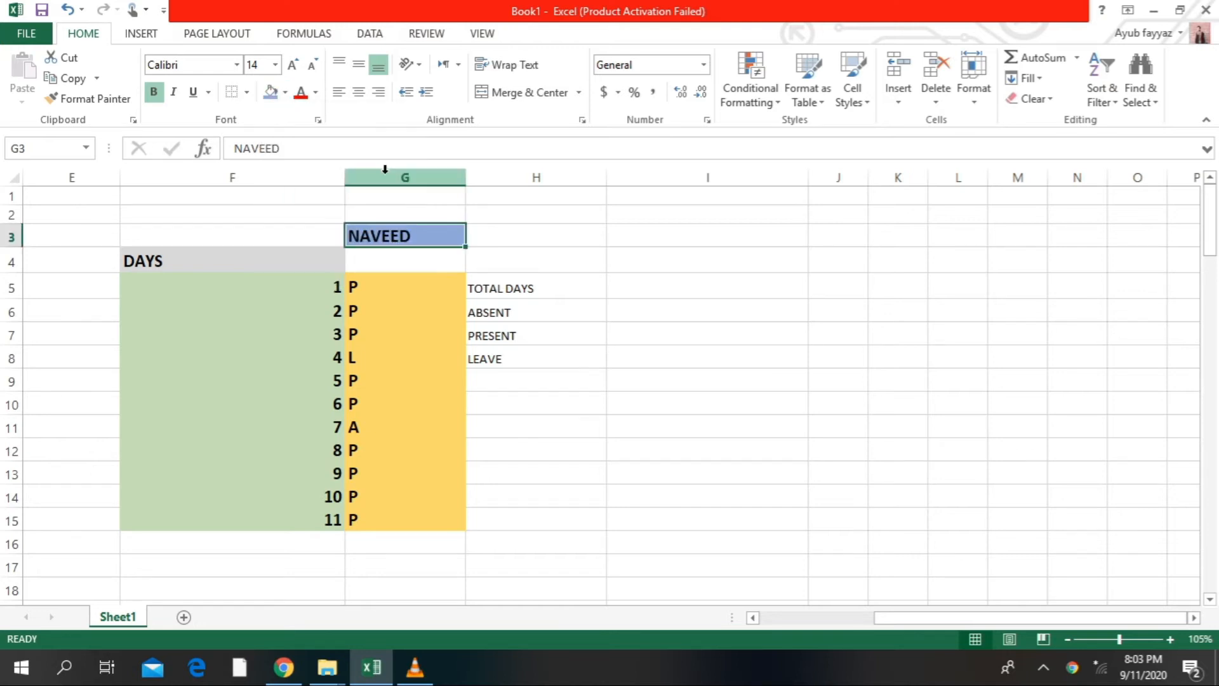
Shade the TOTAL DAYS label in H5 blue-gray and the ABSENT label in H6 light gold
left_click(524, 285)
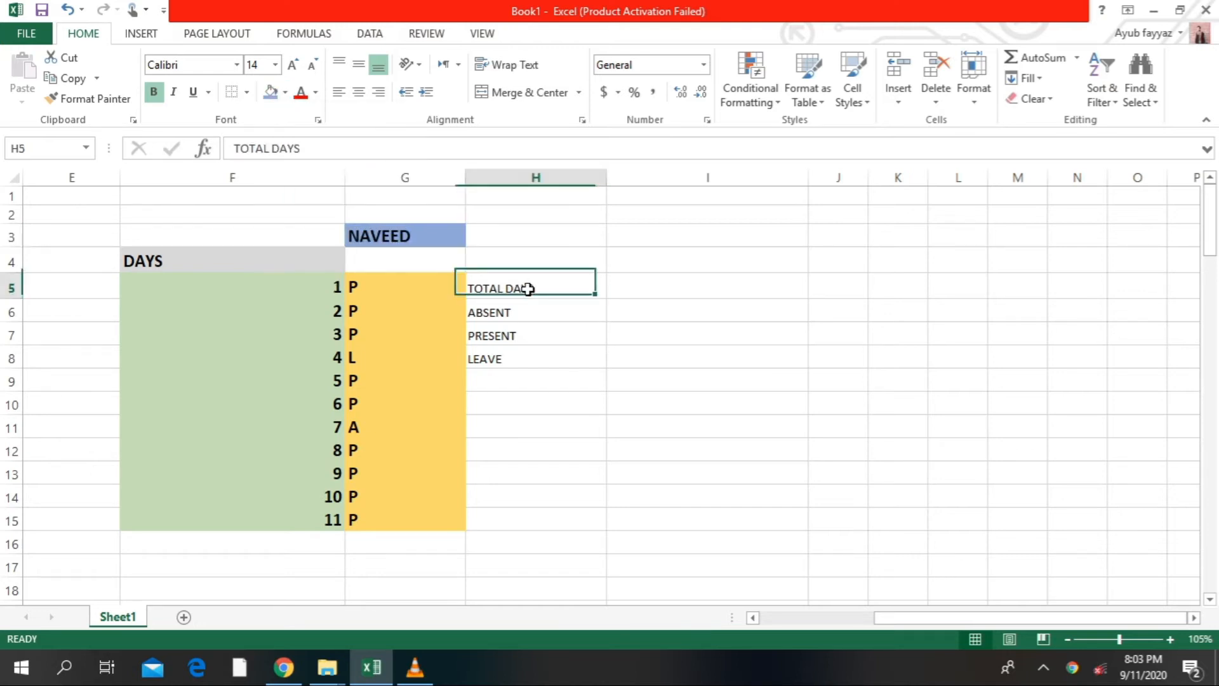
left_click(285, 95)
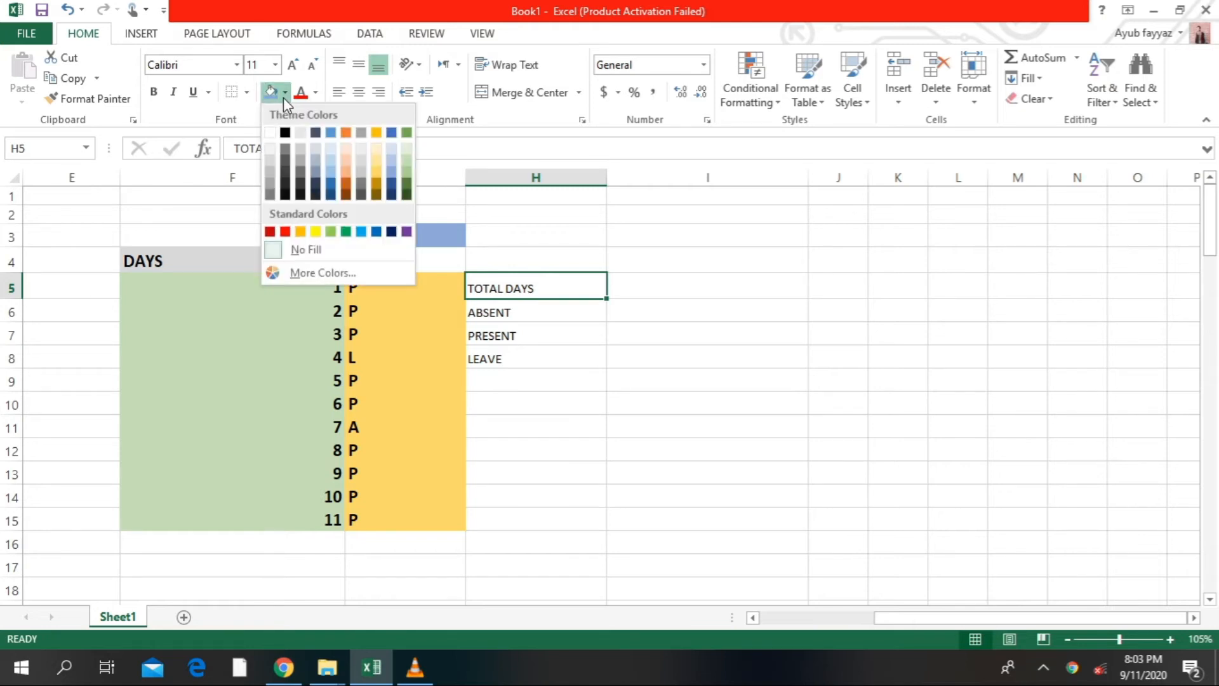
left_click(316, 170)
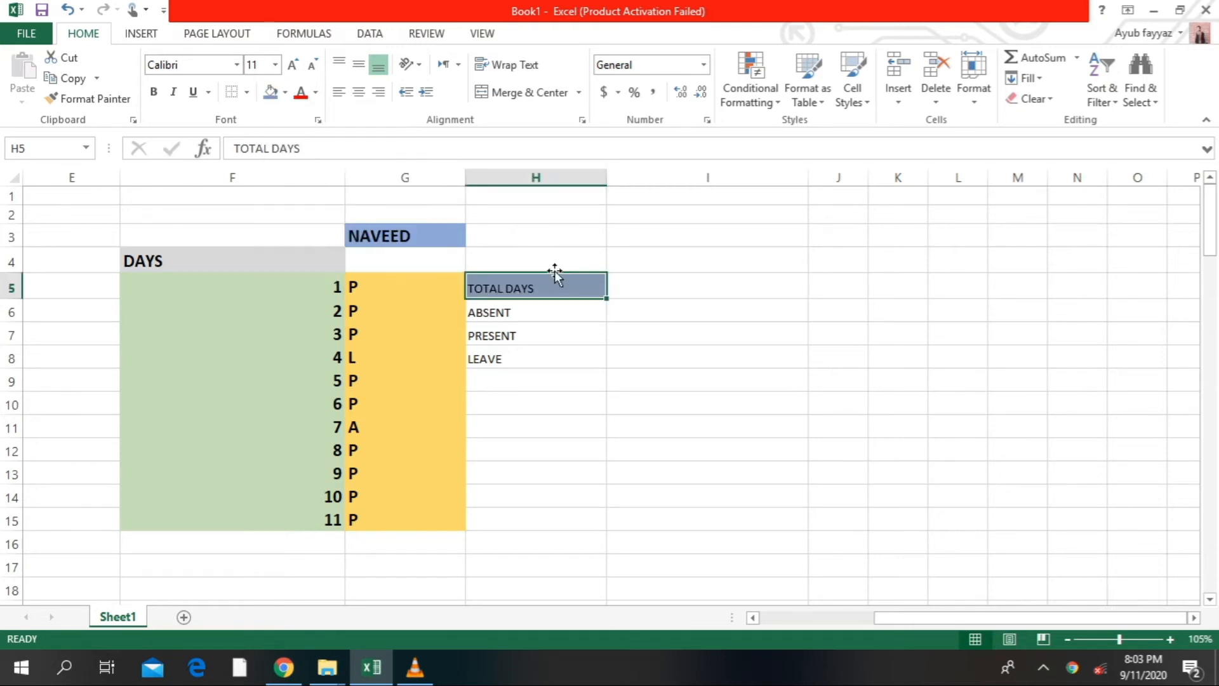
left_click(541, 309)
left_click(285, 94)
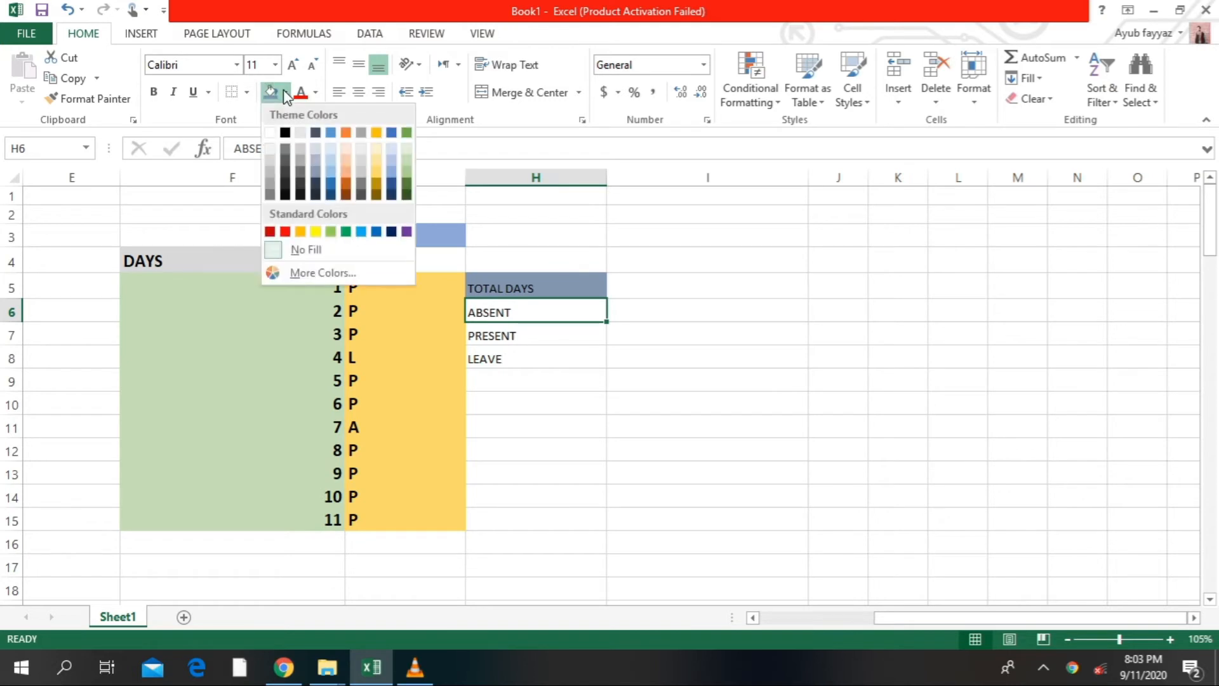
left_click(377, 176)
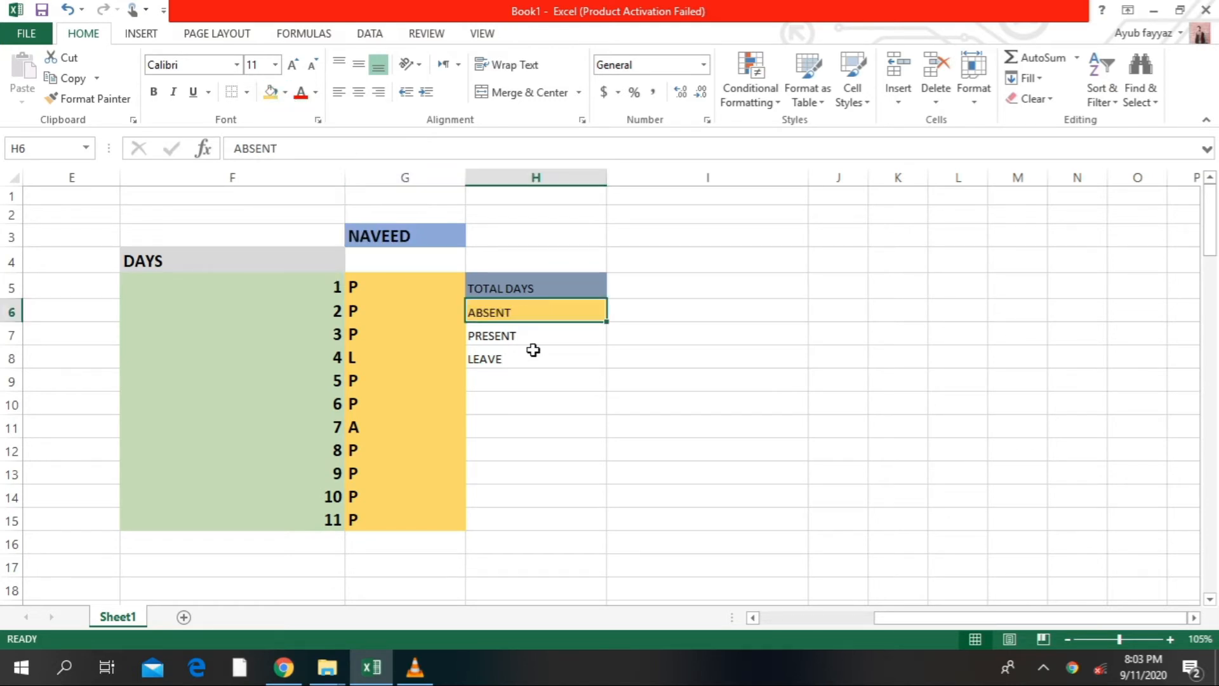
Shade the PRESENT label in H7 light gray and the LEAVE label in H8 green
left_click(533, 339)
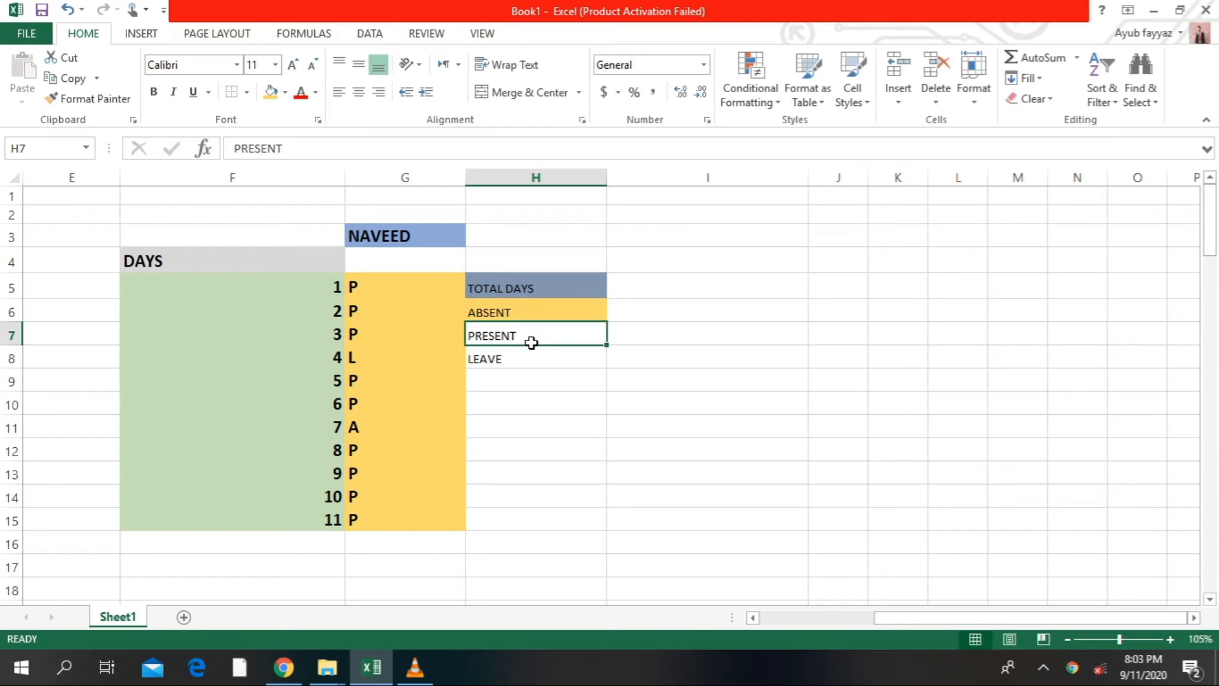
left_click(286, 92)
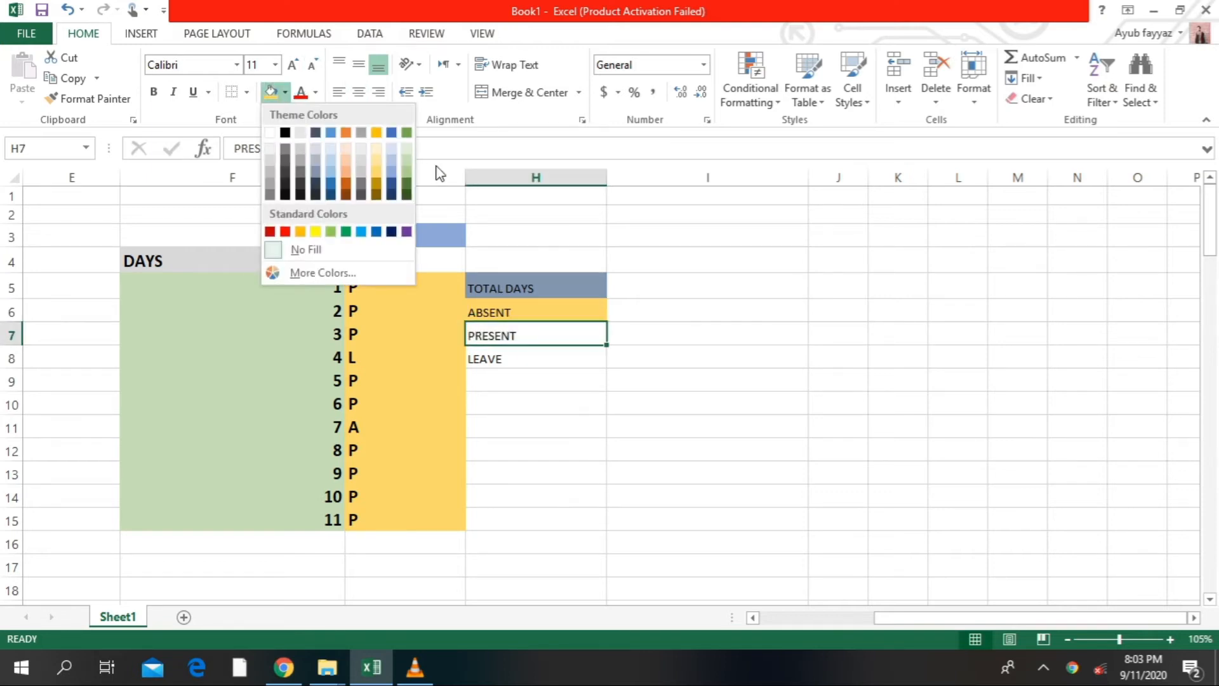
left_click(357, 155)
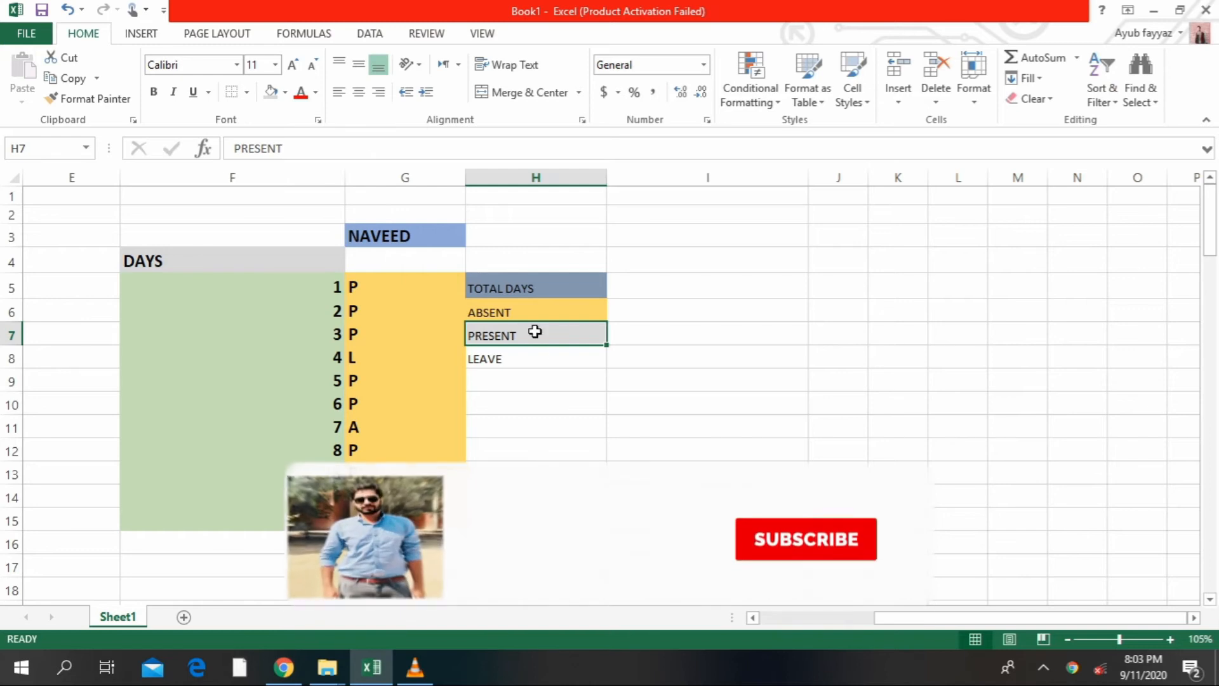
left_click(536, 357)
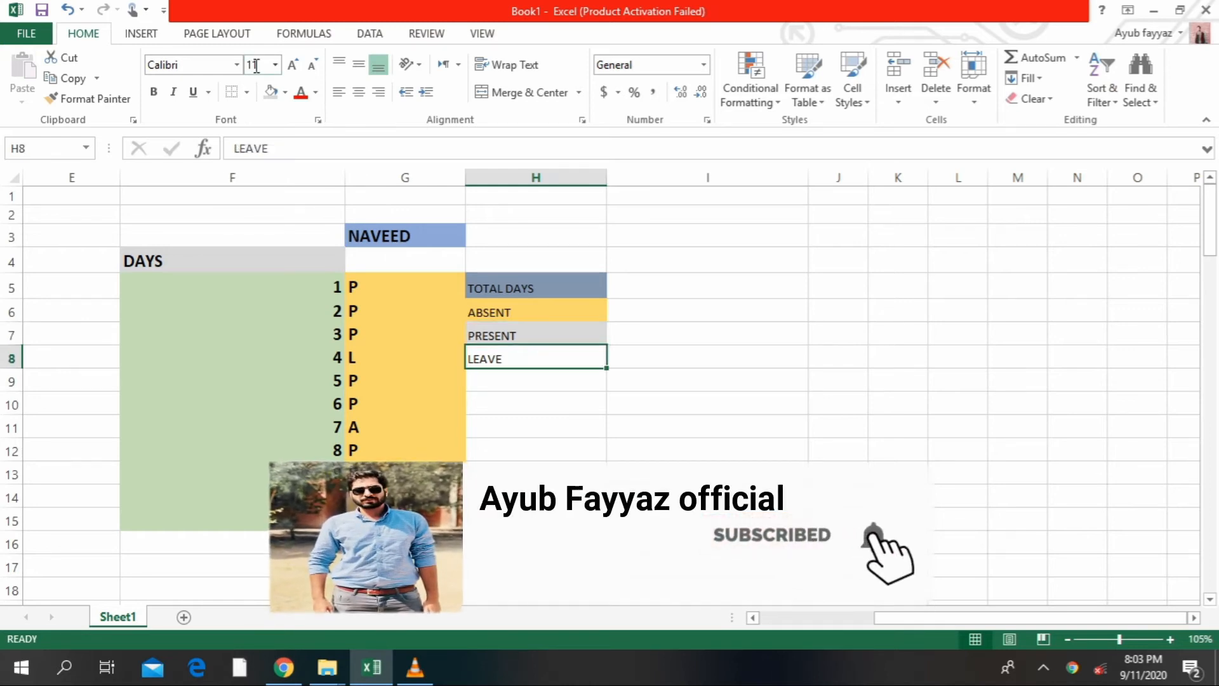
left_click(286, 92)
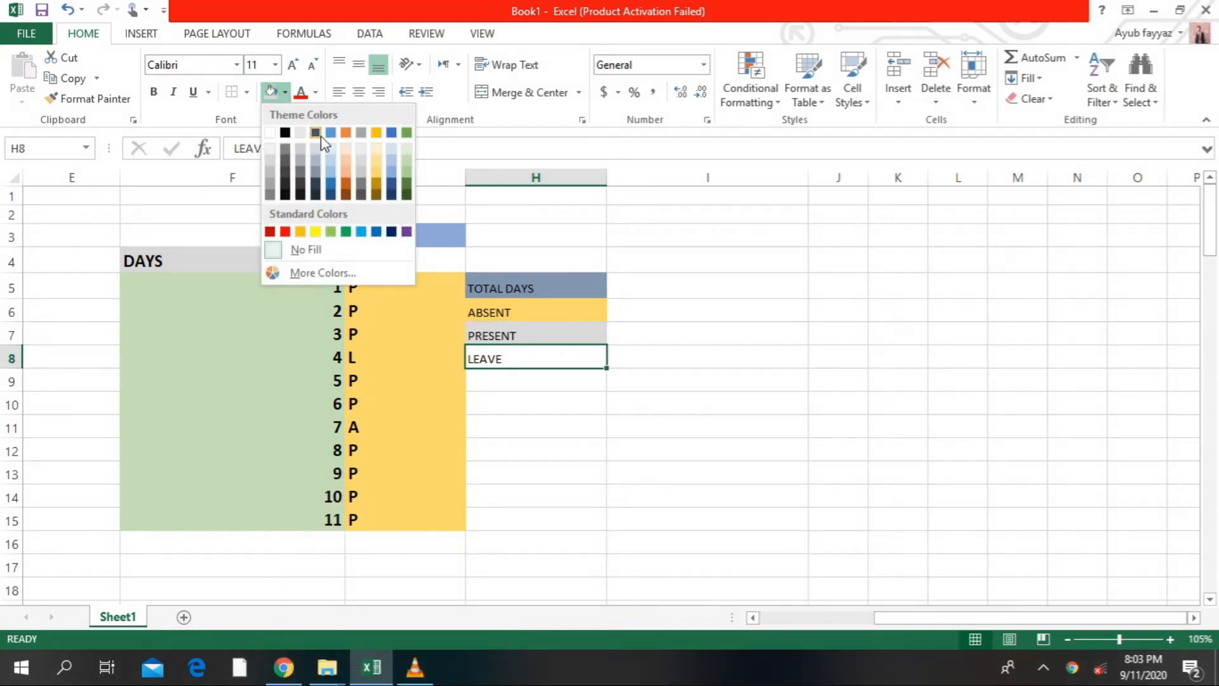
left_click(406, 169)
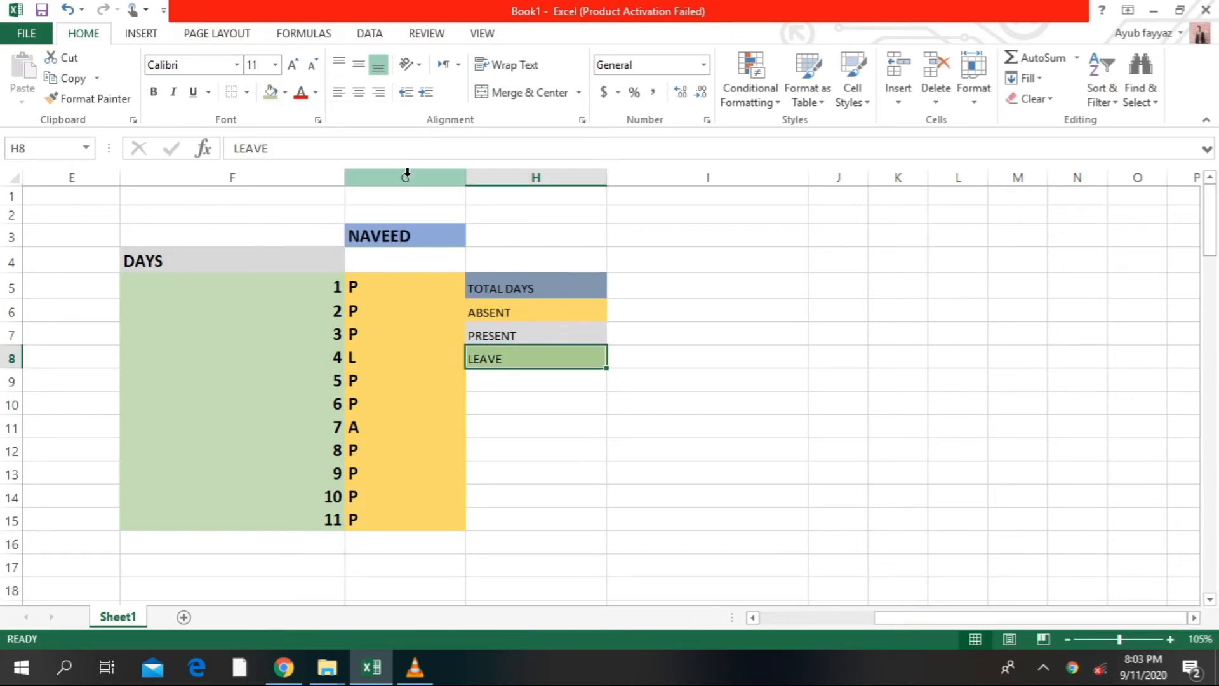
Make the summary labels in H5:H8 bold and increase their font size to 16
left_click(558, 293)
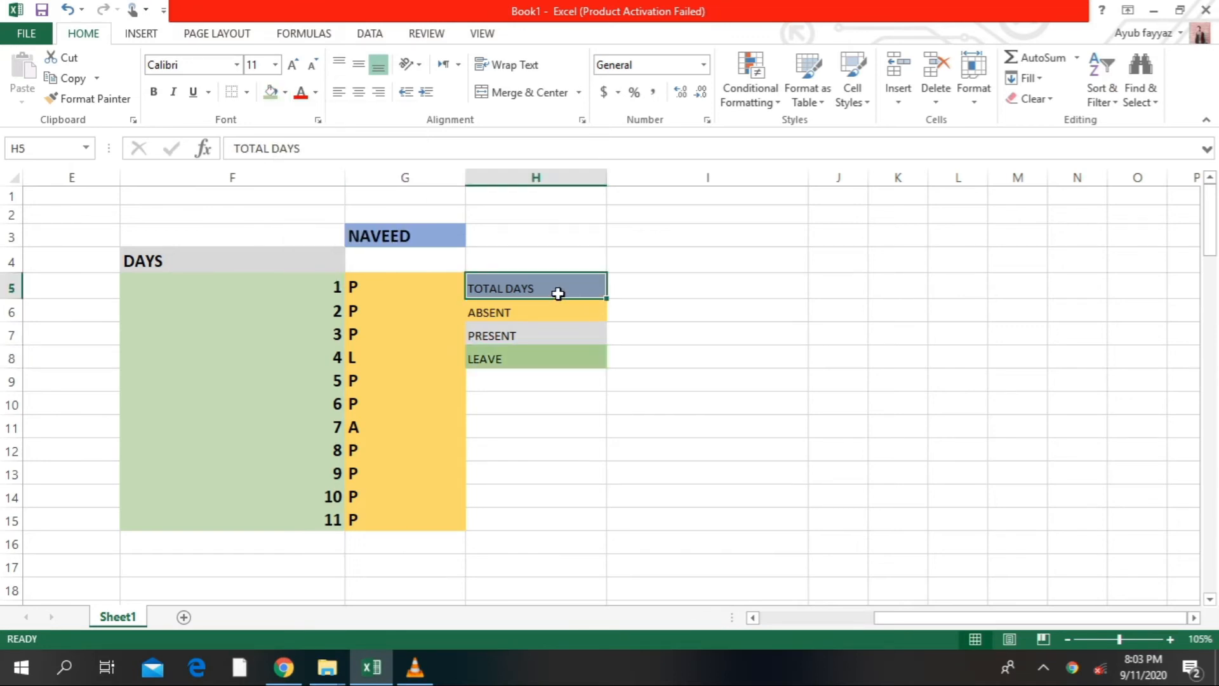
key("shift+Down")
key("shift+Down")
key("shift+Down")
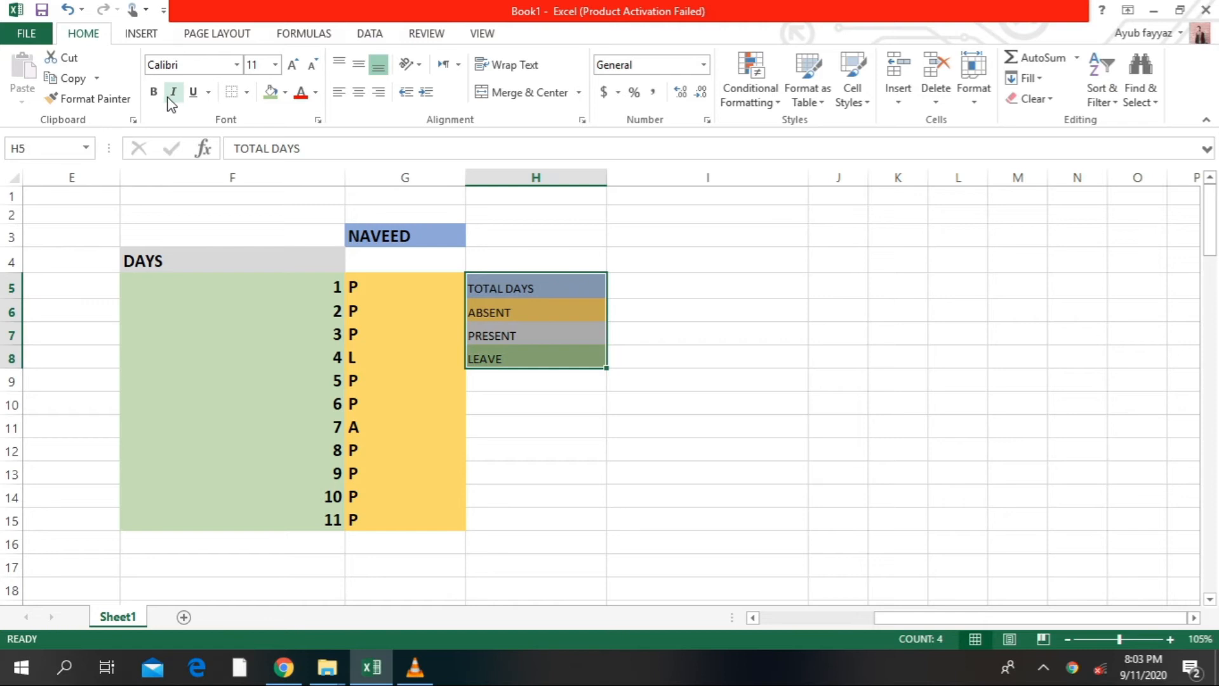
left_click(154, 92)
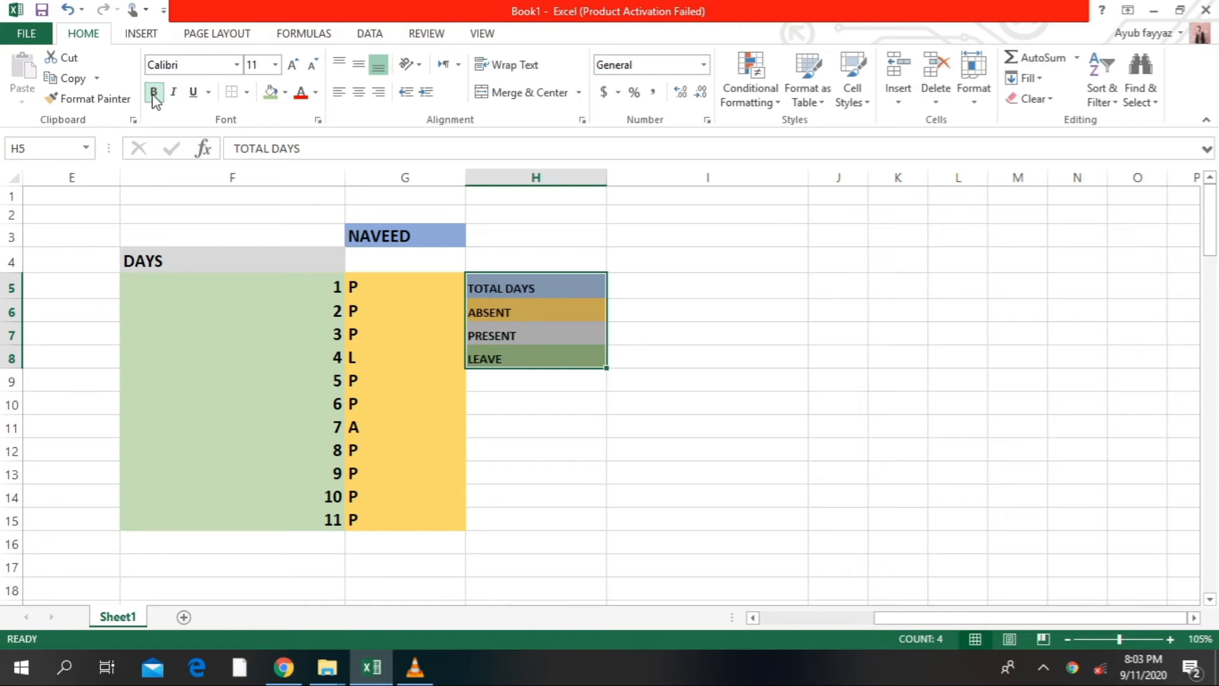
left_click(292, 66)
left_click(292, 66)
left_click(291, 66)
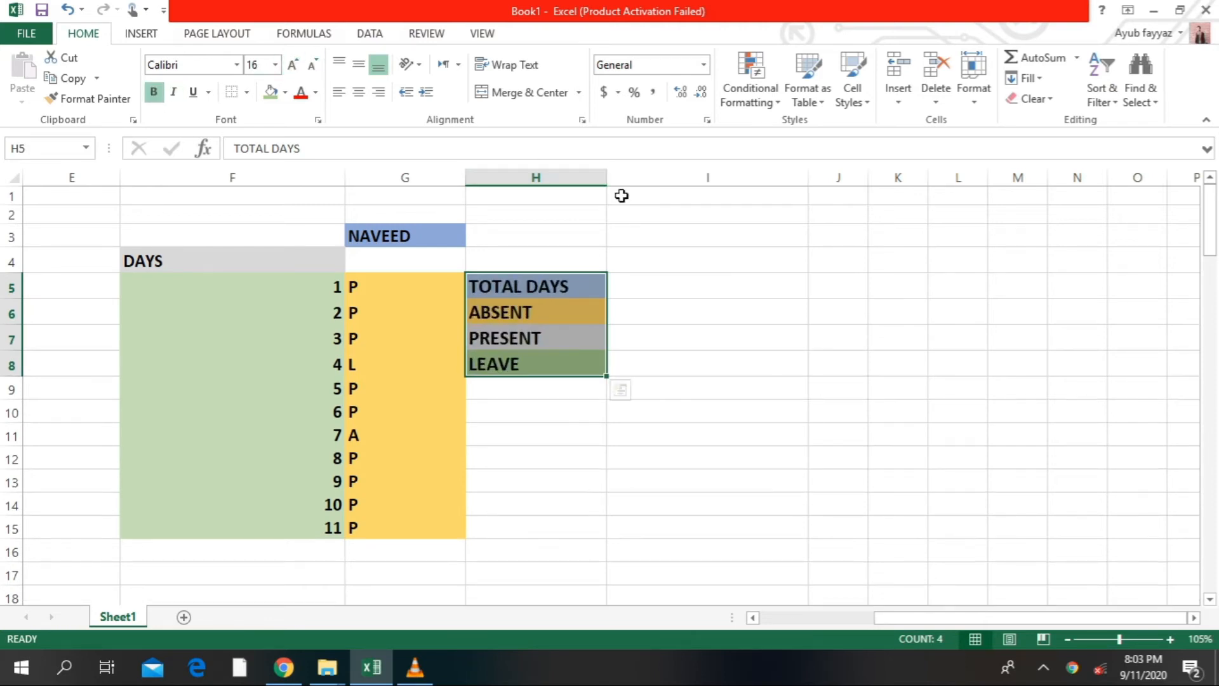
Enter the formula =COUNTA(G5:G15) in cell I5 to count the total days
left_click(654, 291)
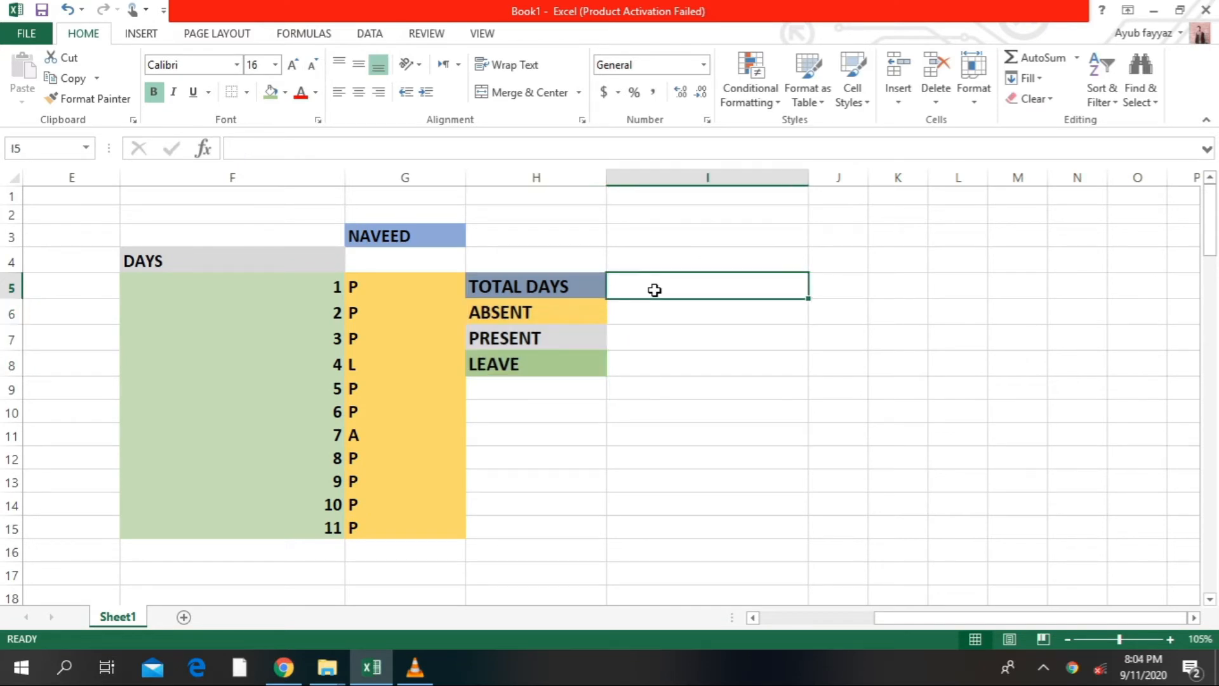
type("=")
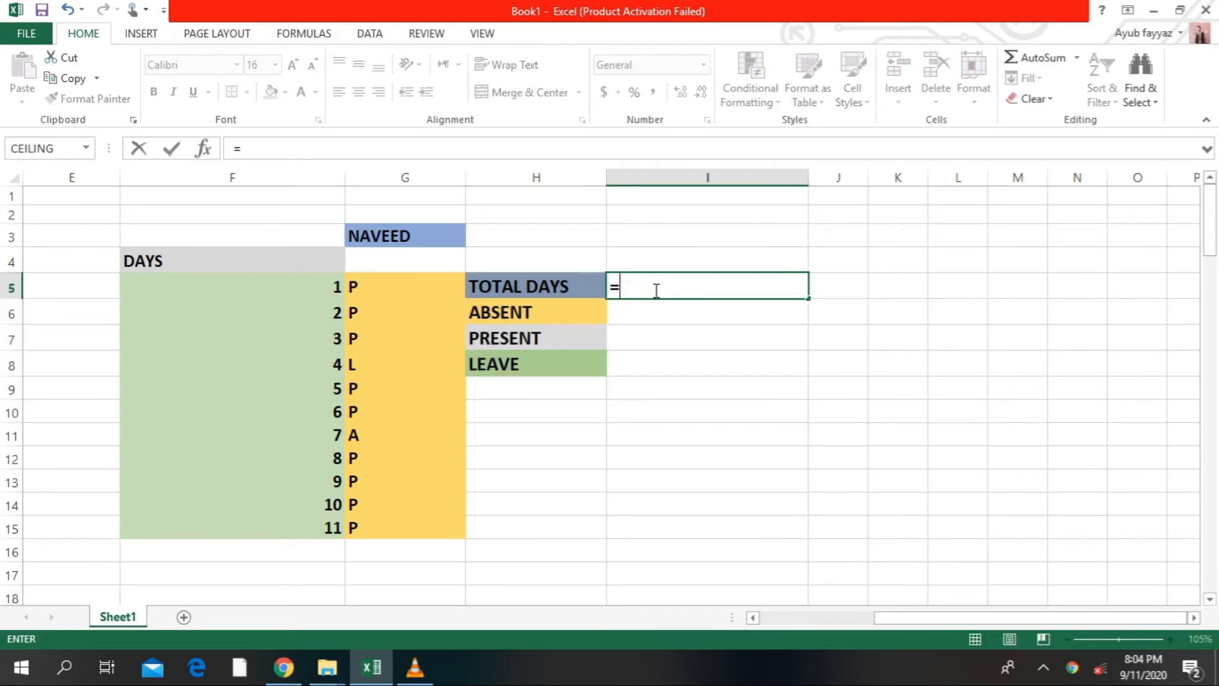
type("COUNTA(")
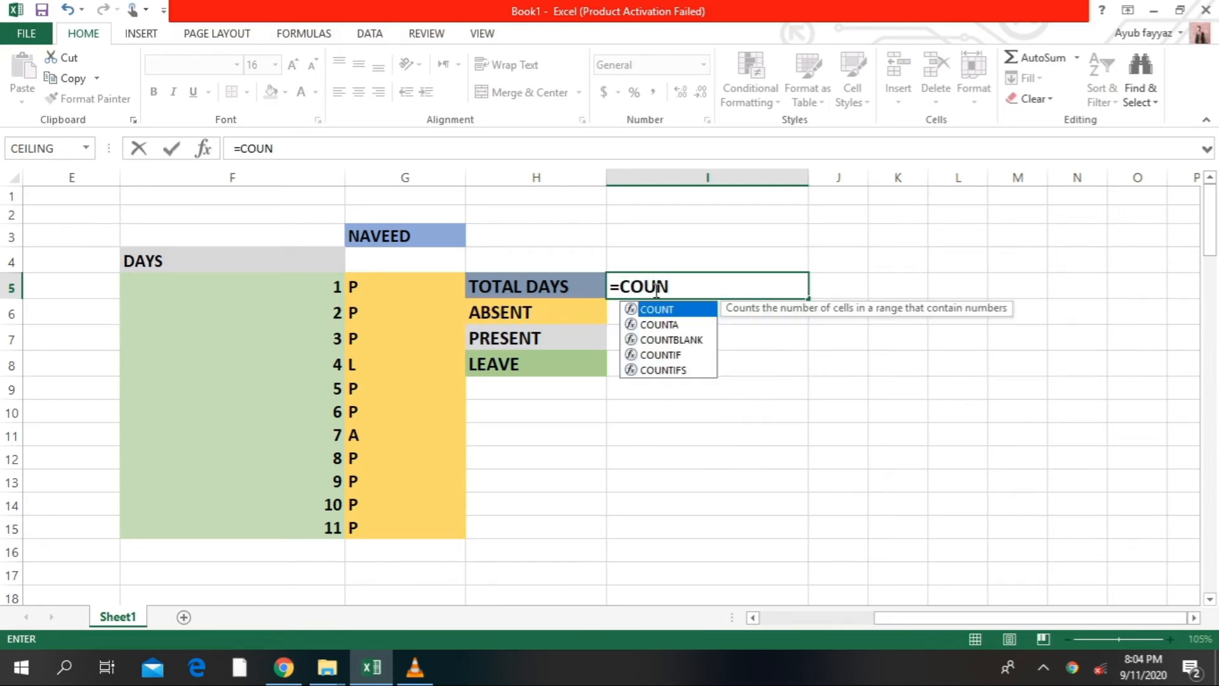
left_click(400, 290)
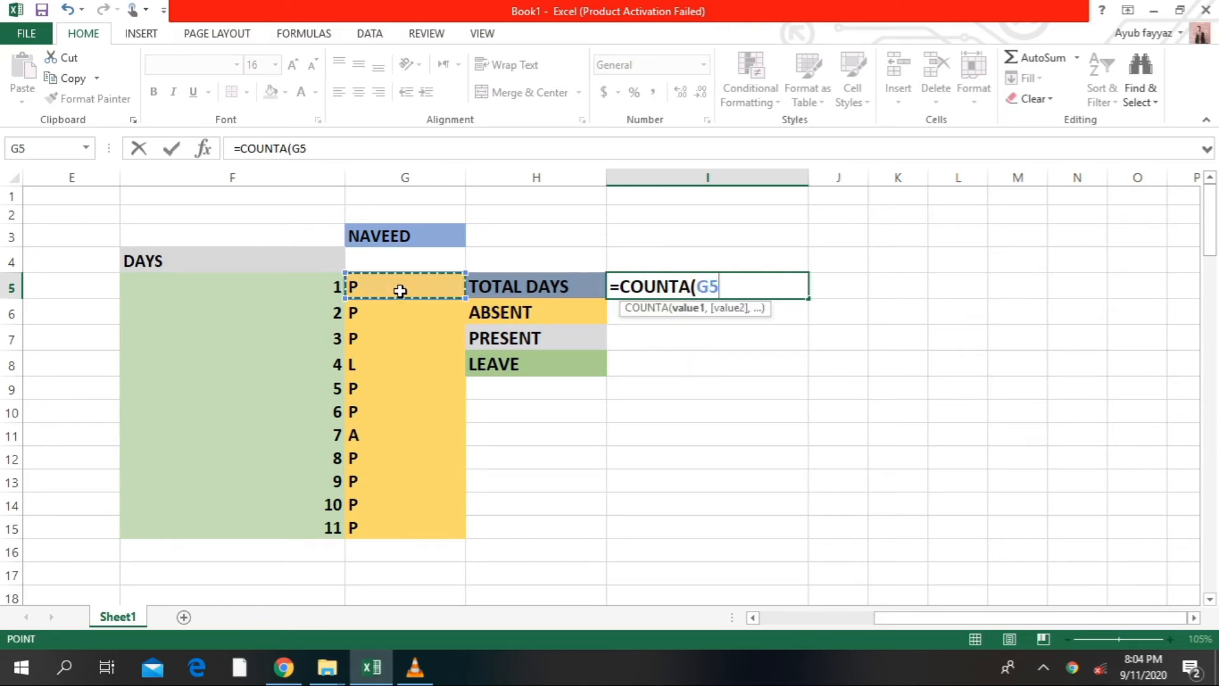
left_click_drag(400, 290, 410, 535)
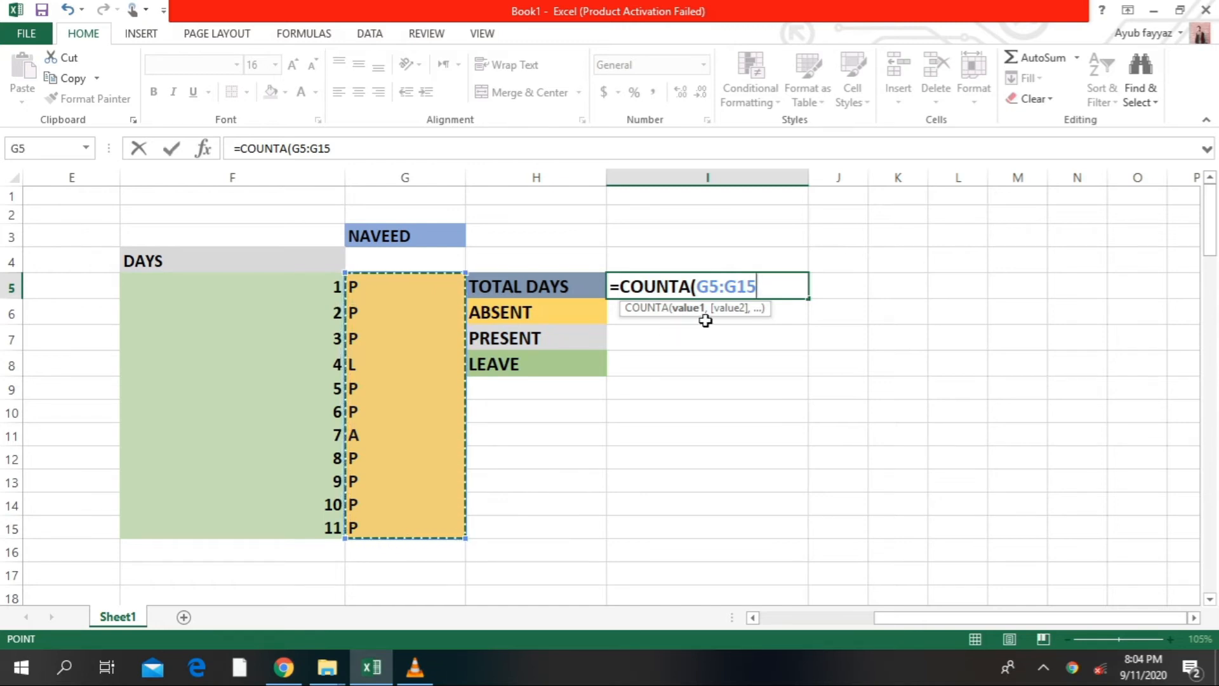
type(")")
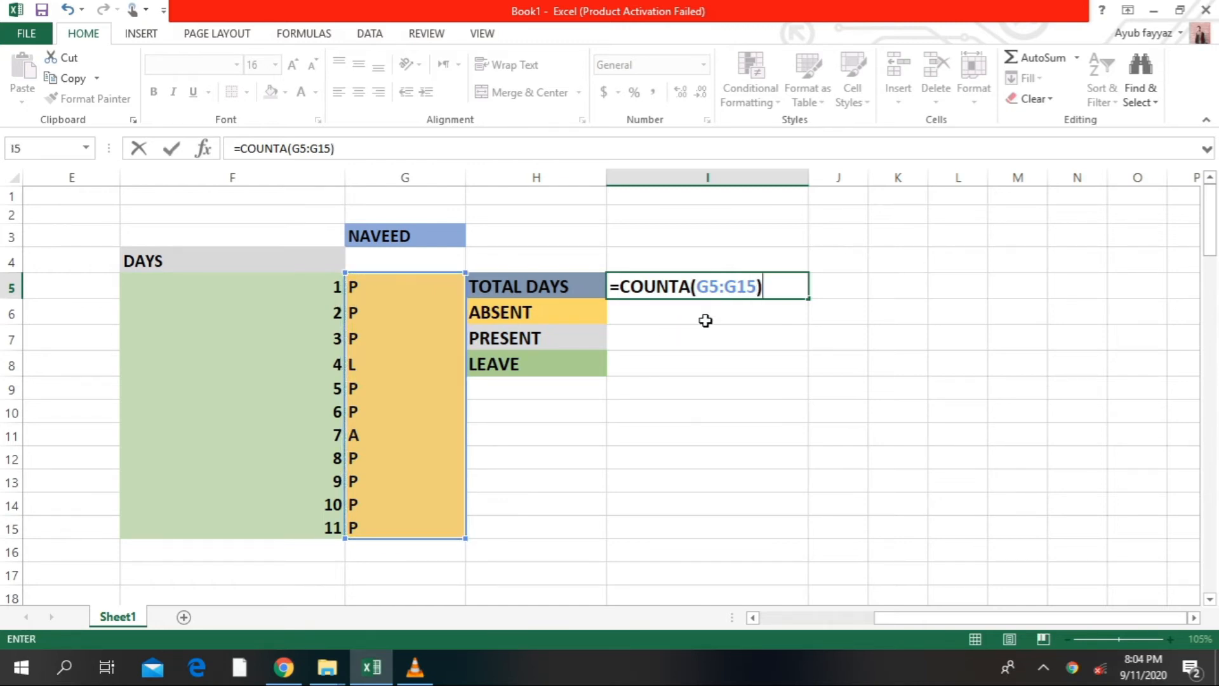
key("Return")
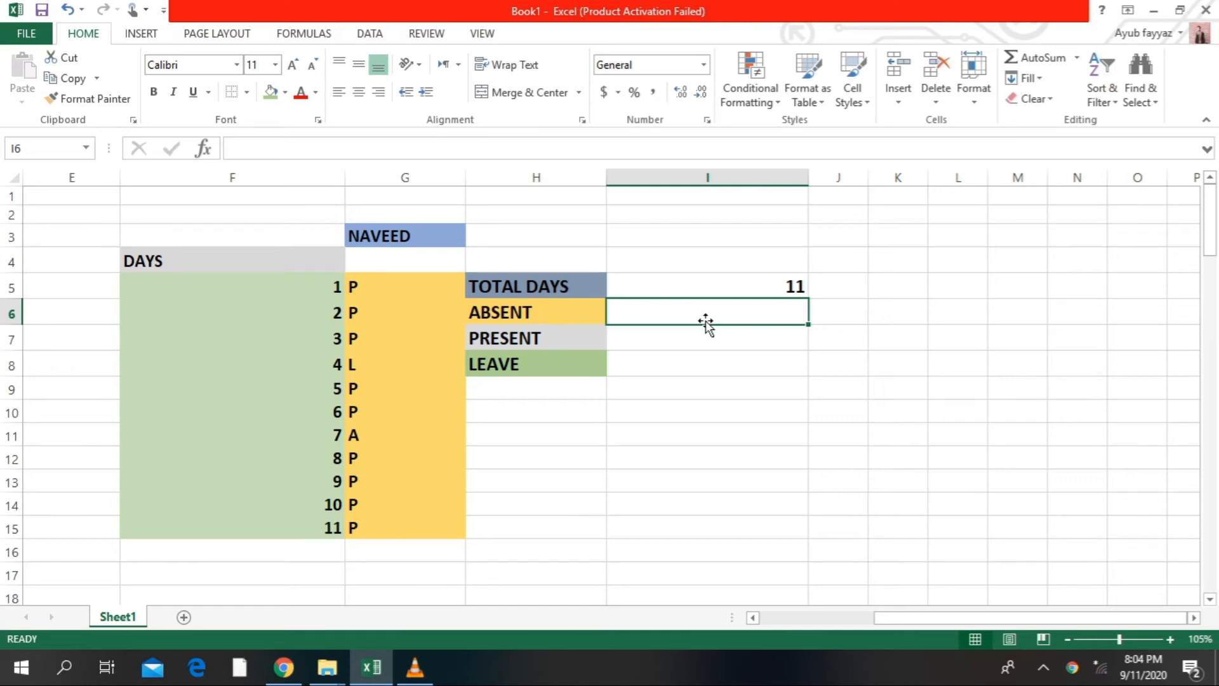
Enter the formula =COUNTIF(G5:G15,"A") in cell I6 to count the absent days
type("=")
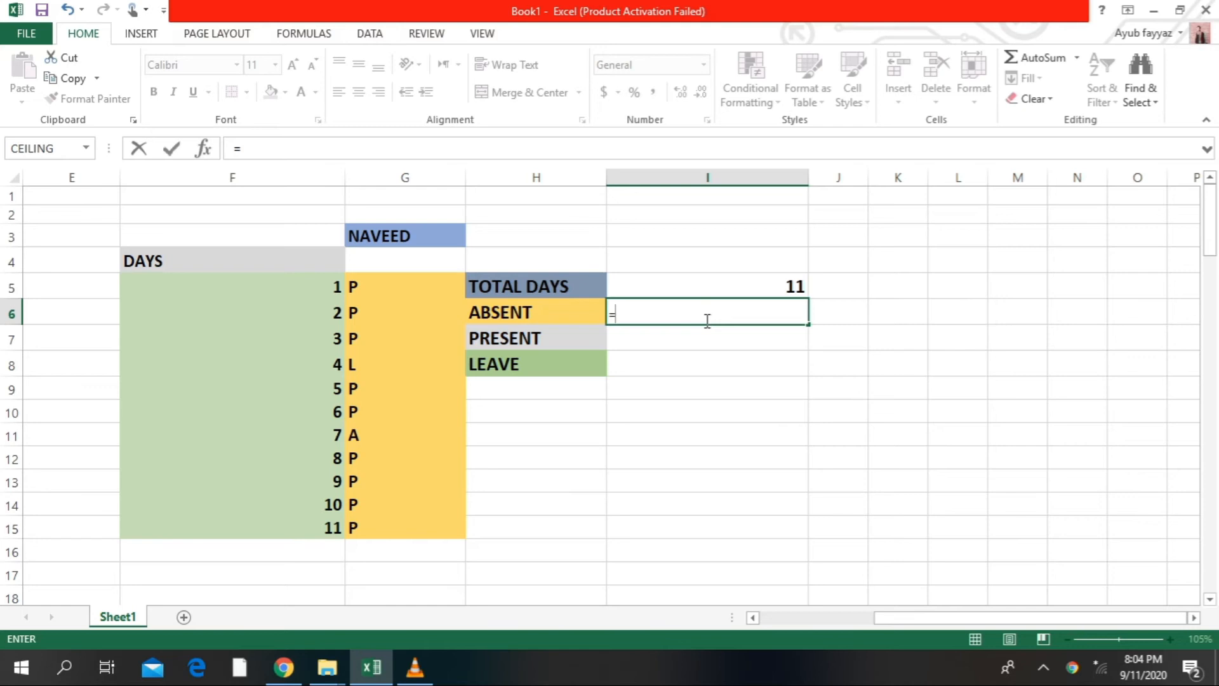
type("COUN")
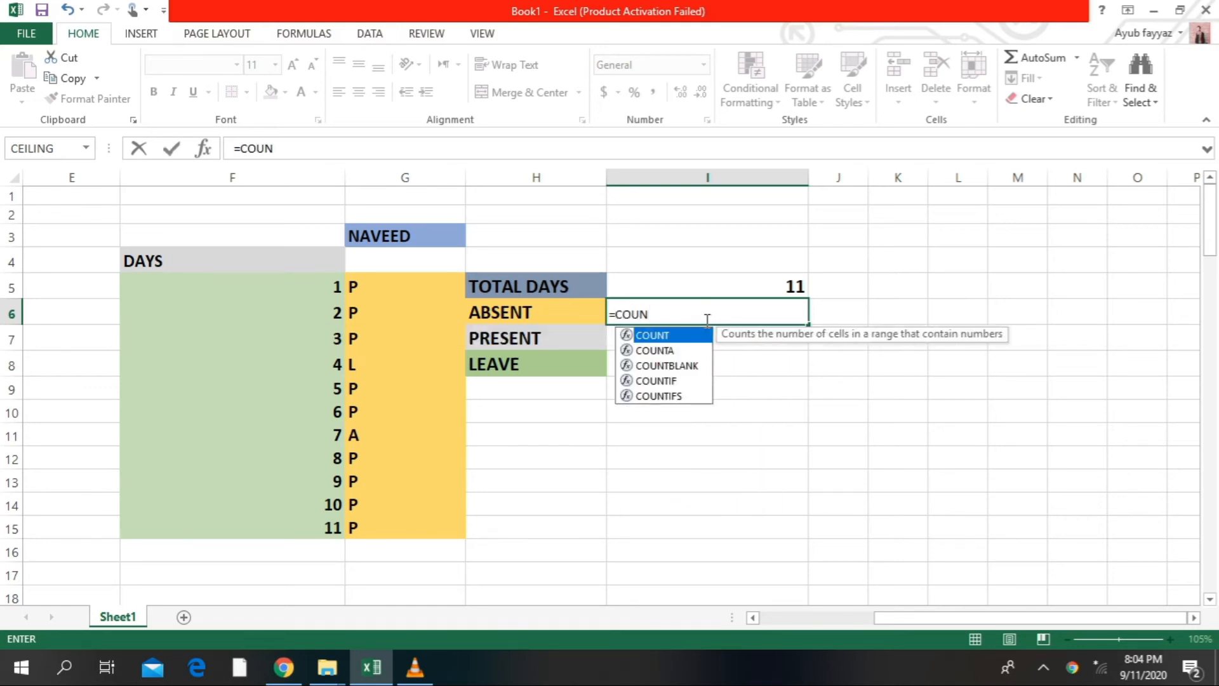
left_click(669, 384)
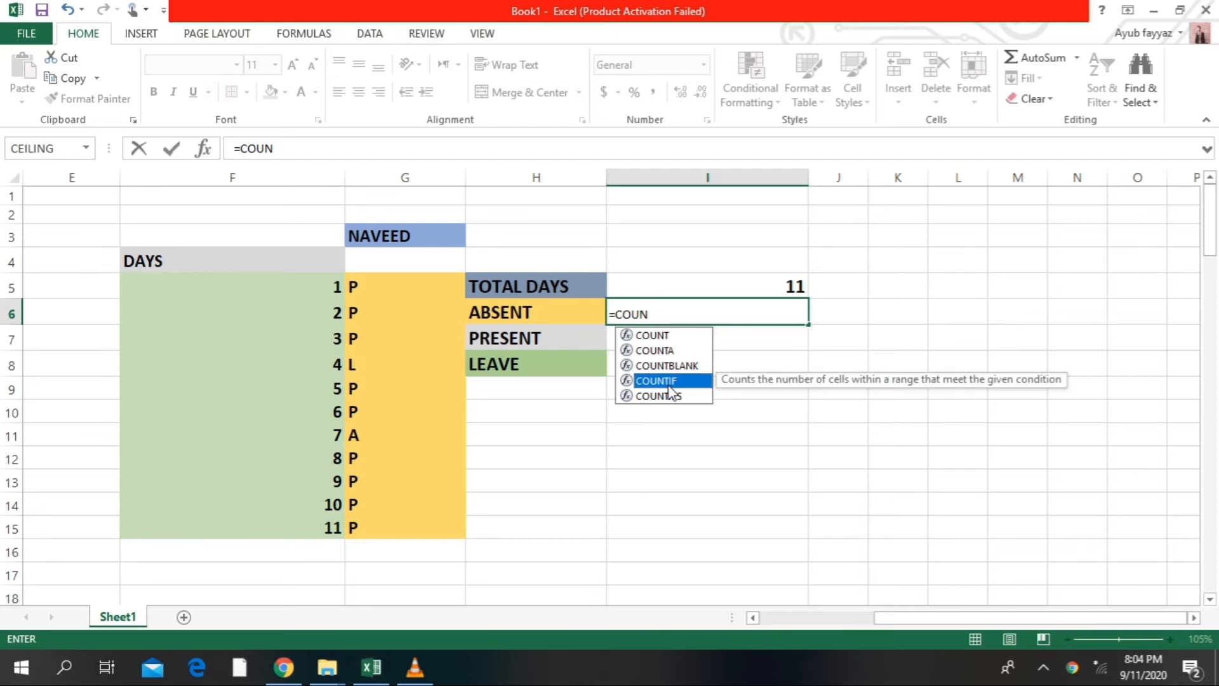
double_click(669, 383)
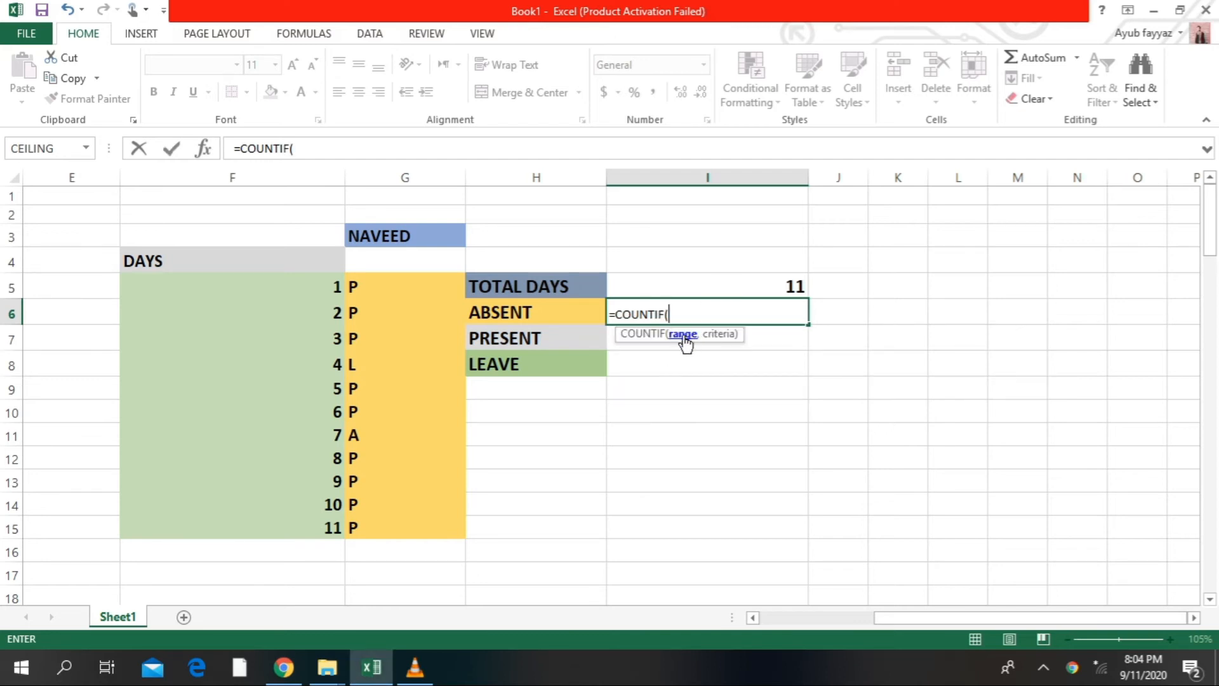
left_click(379, 289)
left_click_drag(379, 289, 372, 525)
type(",\"")
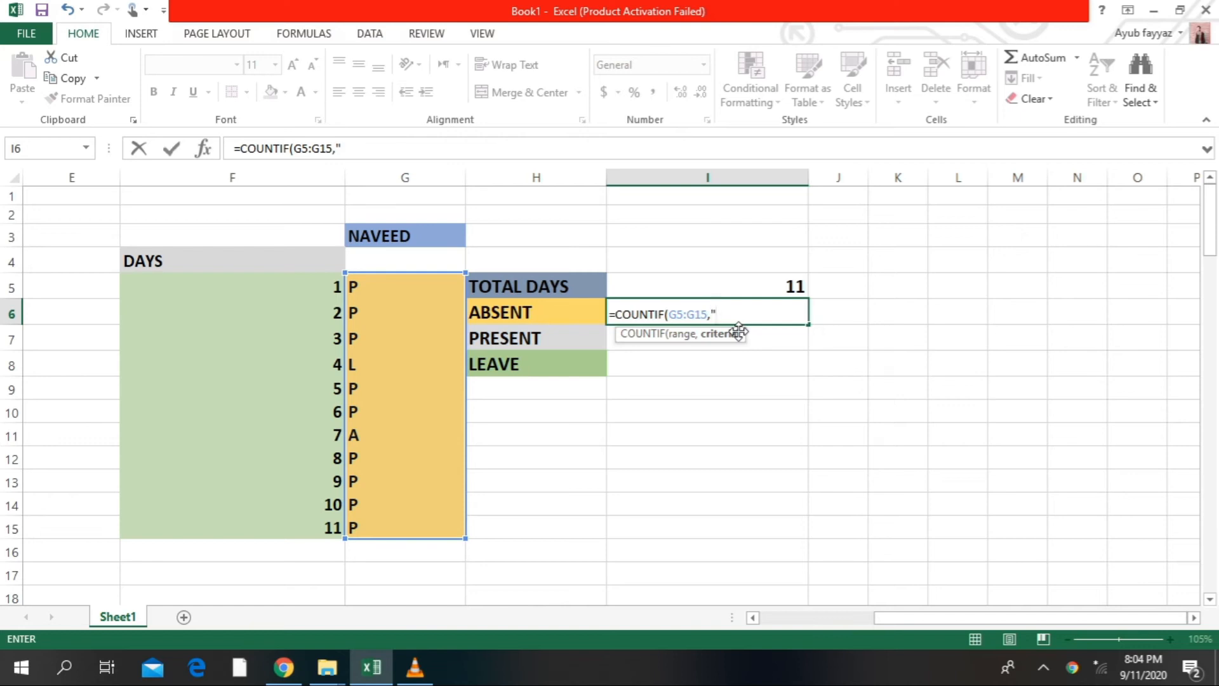
type("A\")")
key("Return")
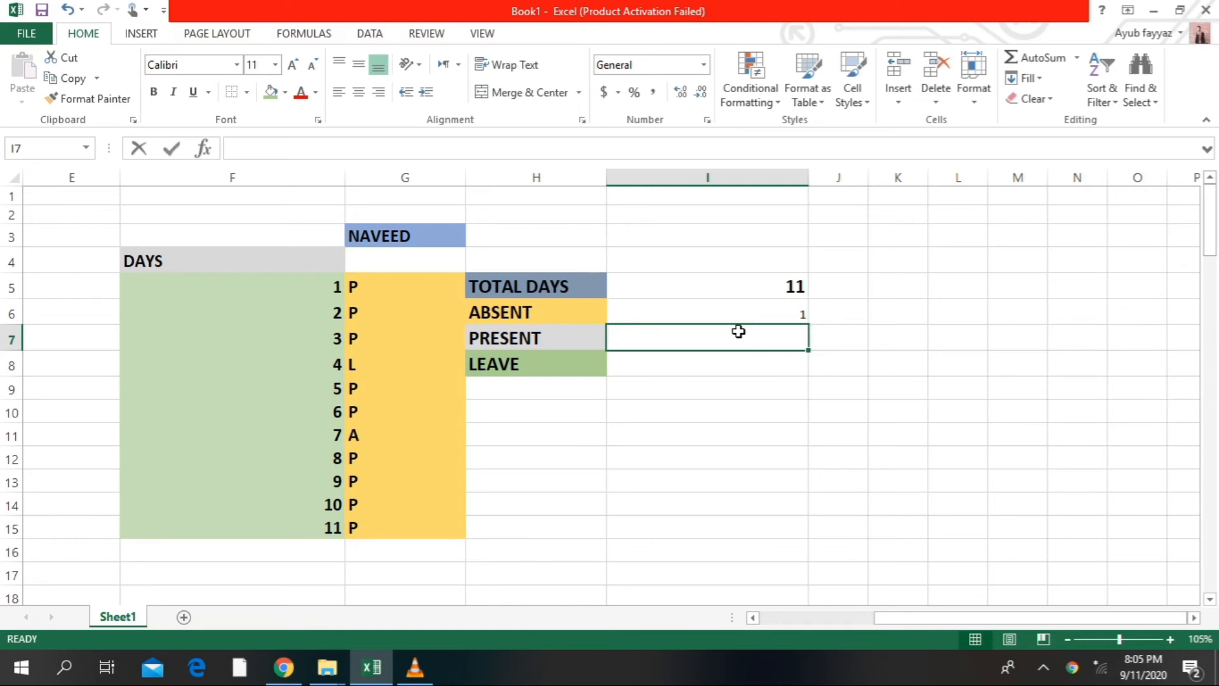
Enter the formula =COUNTIF(G5:G15,"P") in cell I7 to count the present days
type("=")
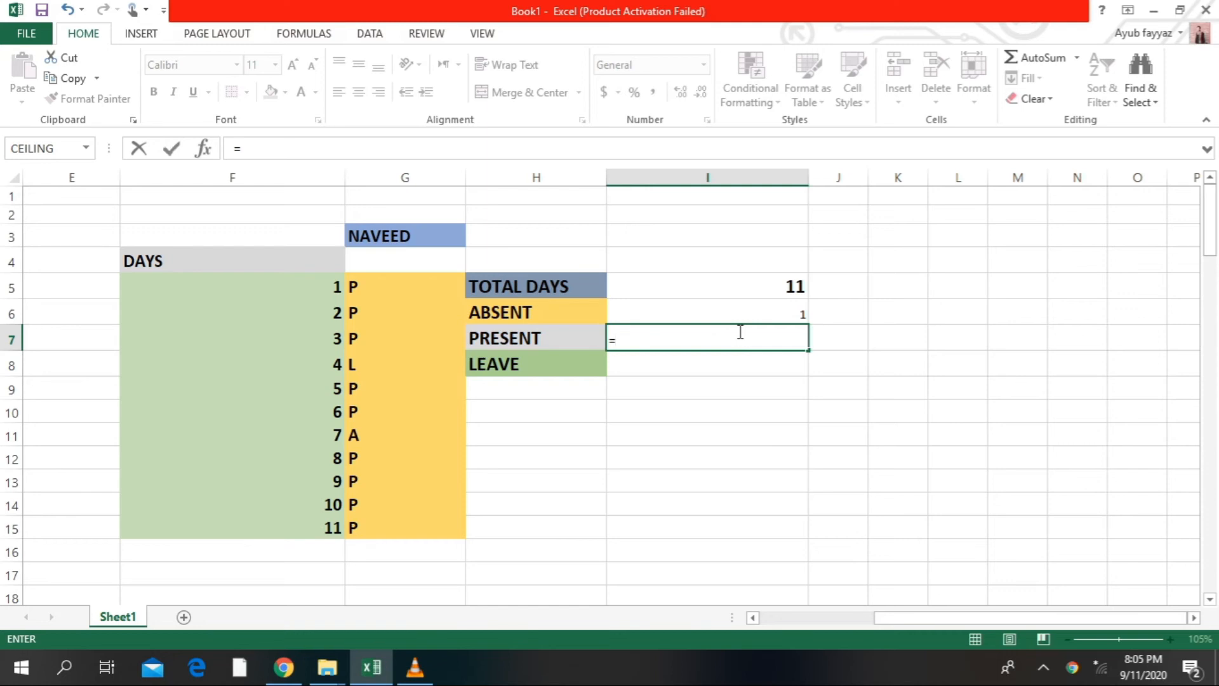
type("COUN")
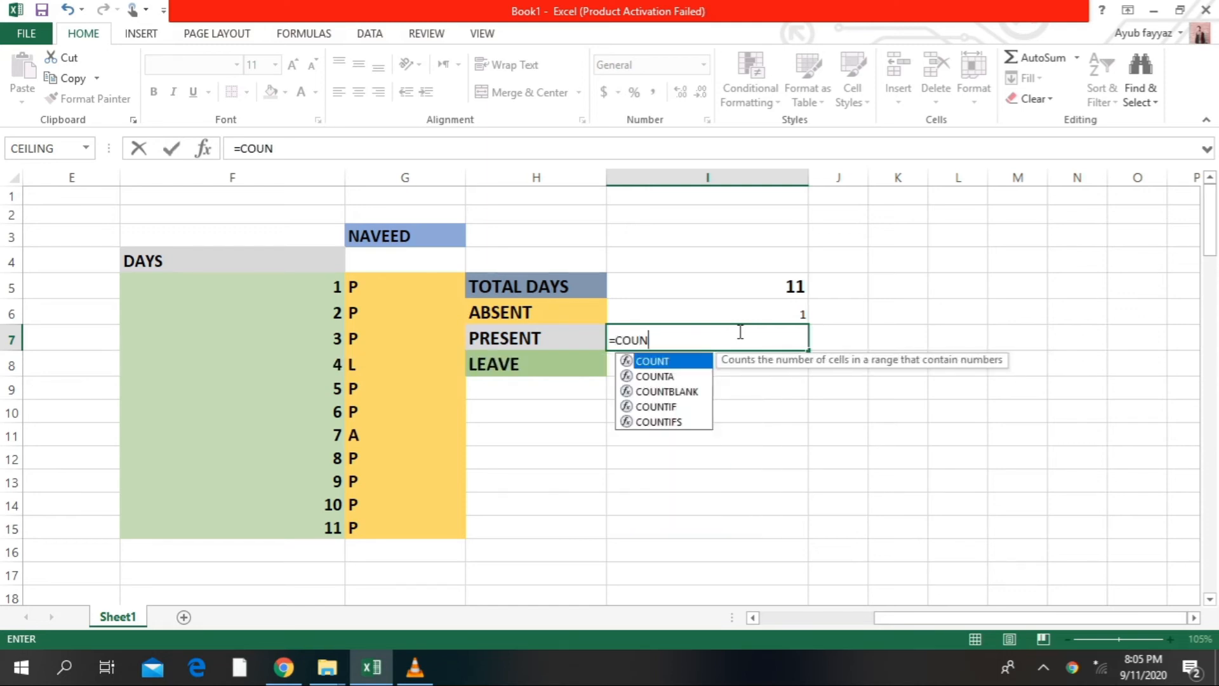
double_click(658, 407)
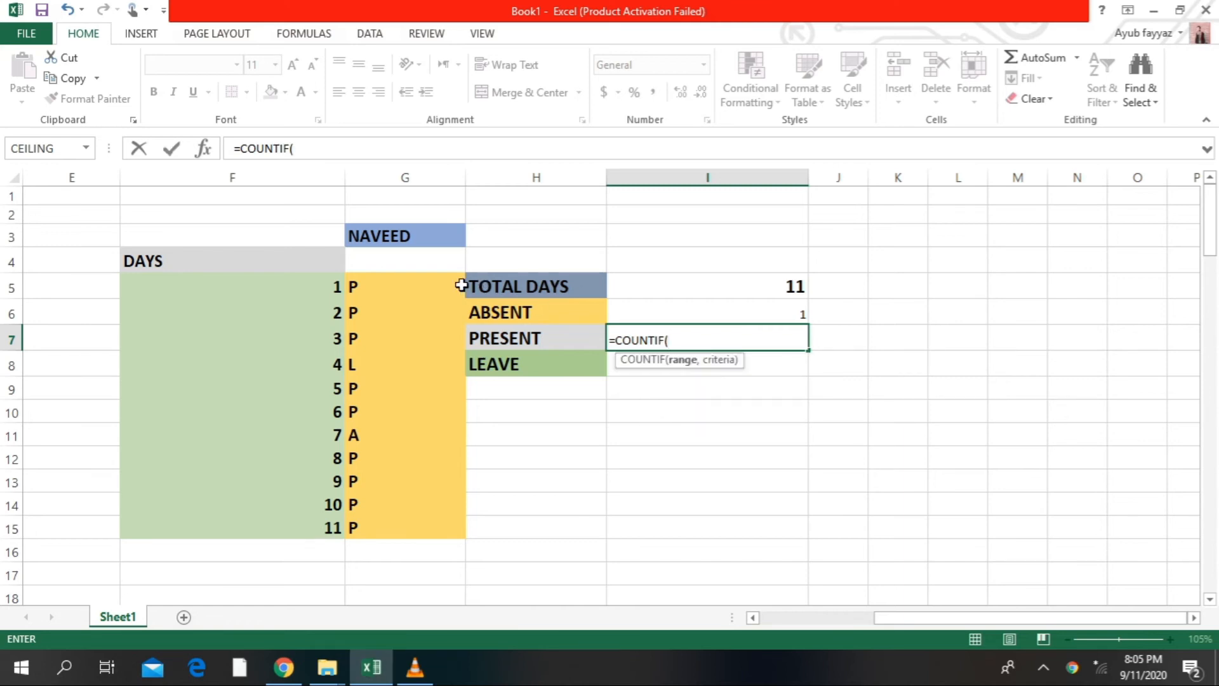
left_click_drag(419, 288, 400, 531)
type(",")
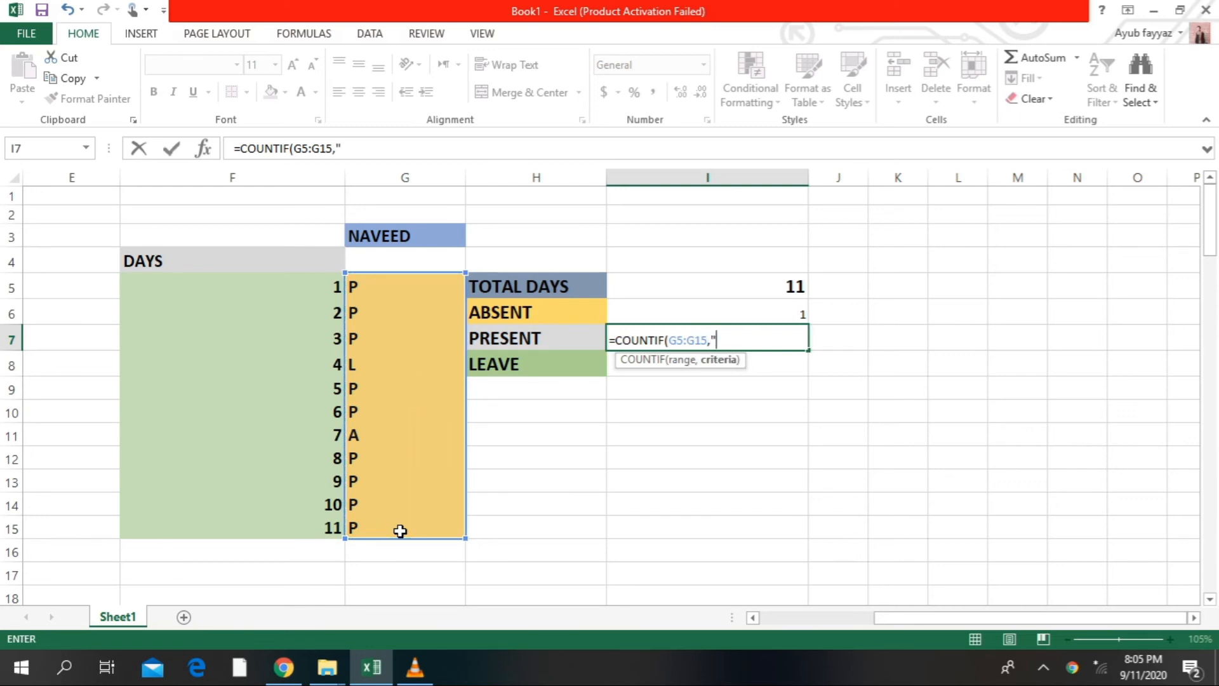
type("\"P")
type(")")
key("Return")
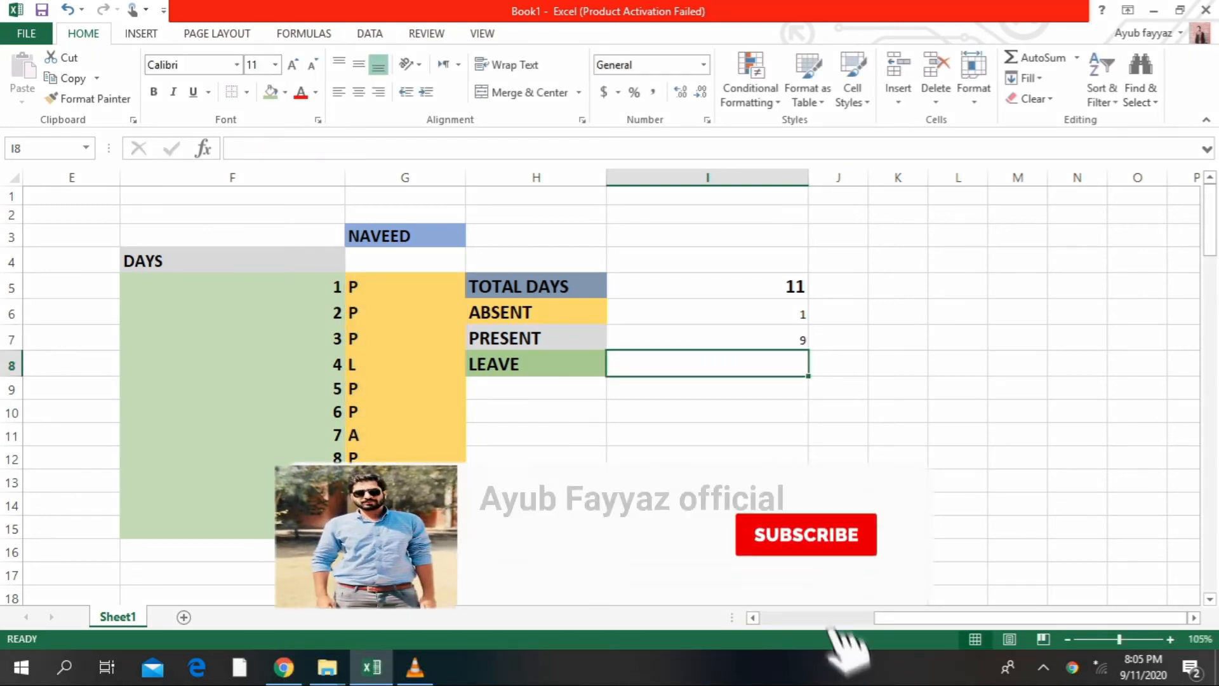
Add the heading DAYS in cell I4 above the summary results
left_click(733, 344)
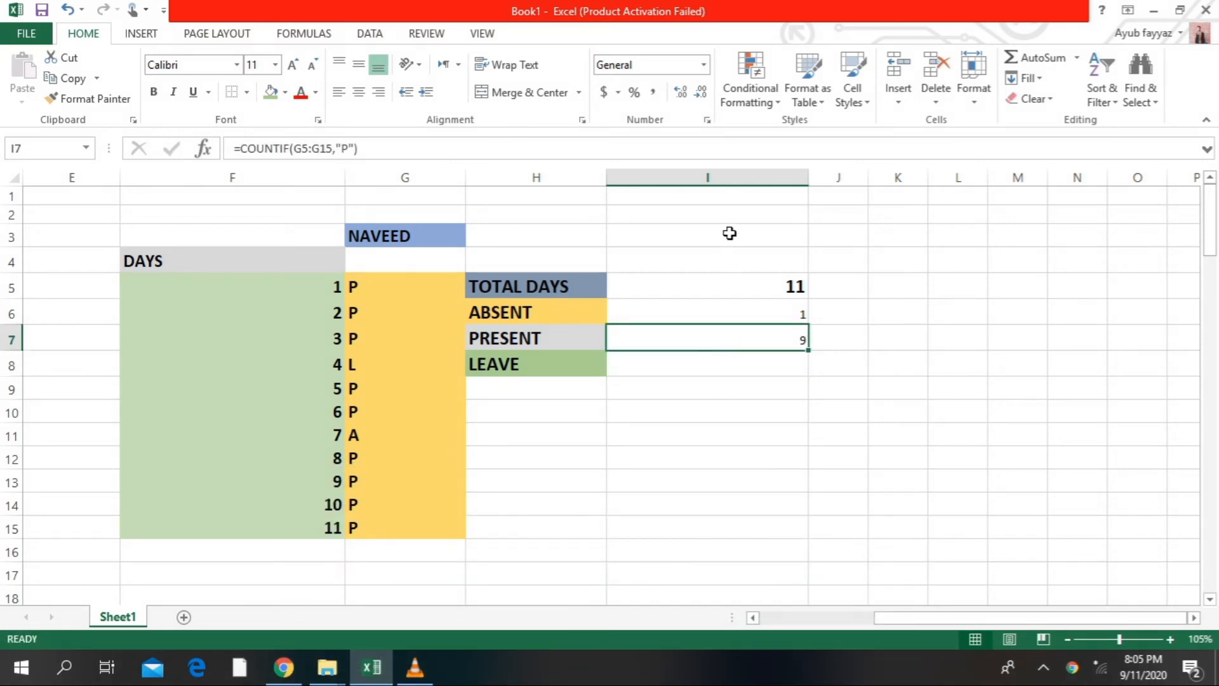
left_click(728, 259)
type("DAYS")
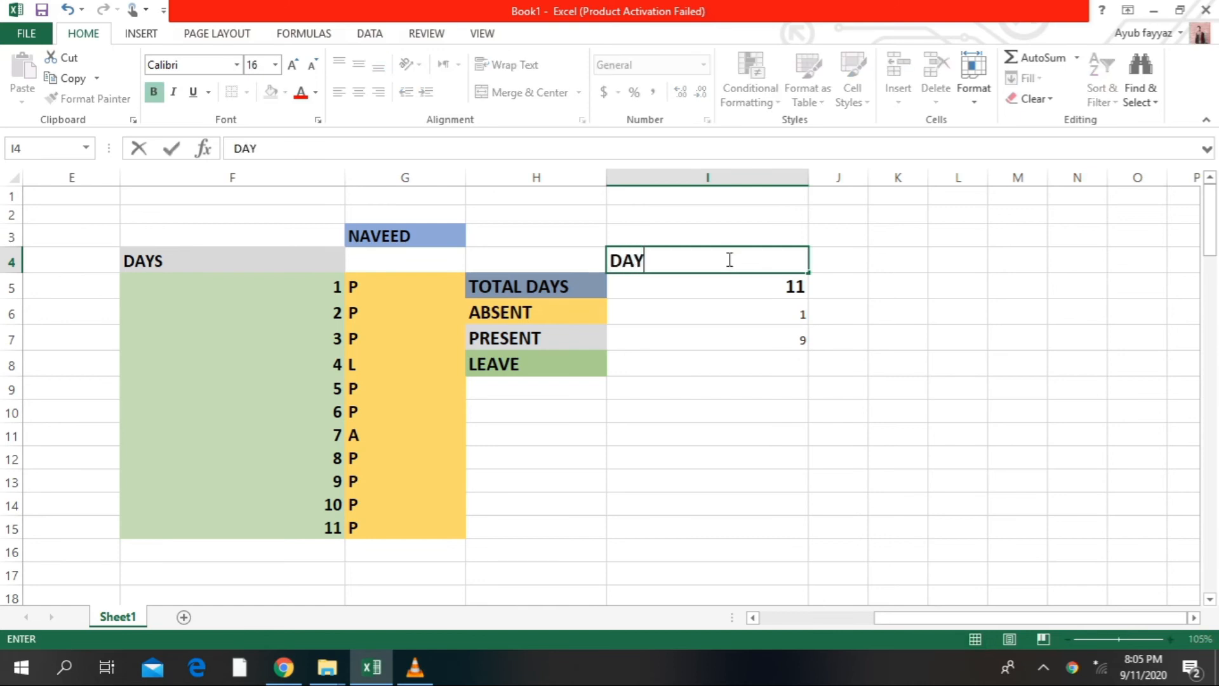
key("Return")
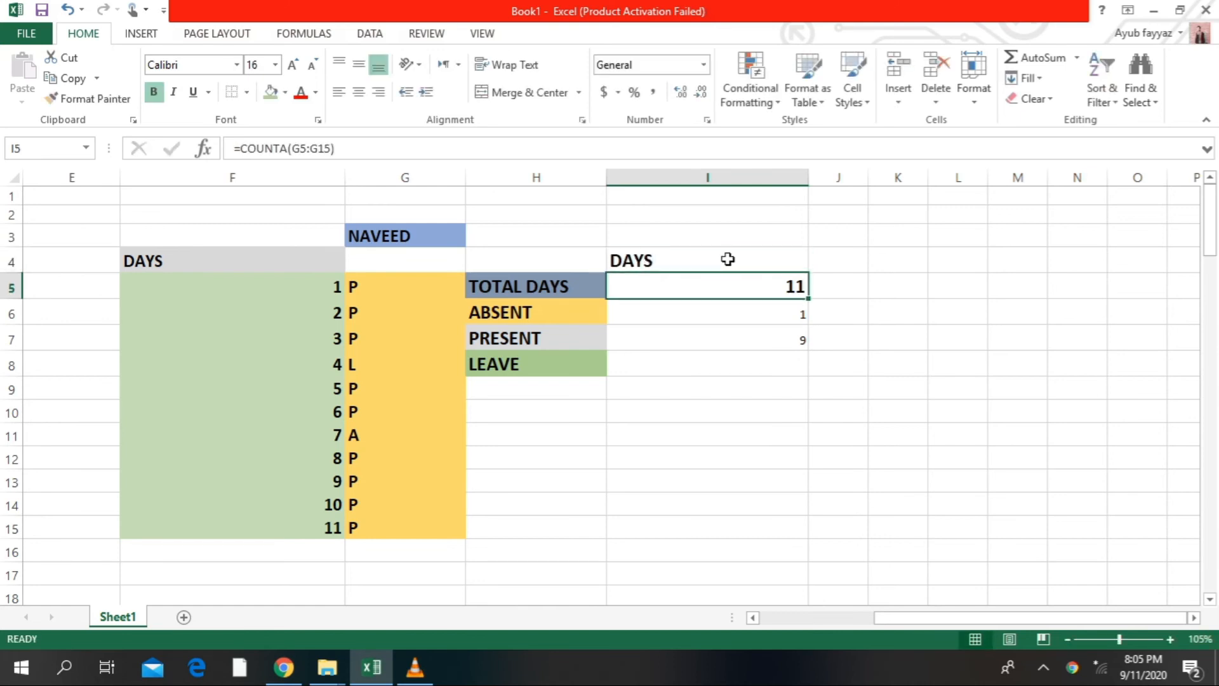
Enter the formula =COUNTIF(G5:G15,"L") in cell I8 to count the leave days
key("Return")
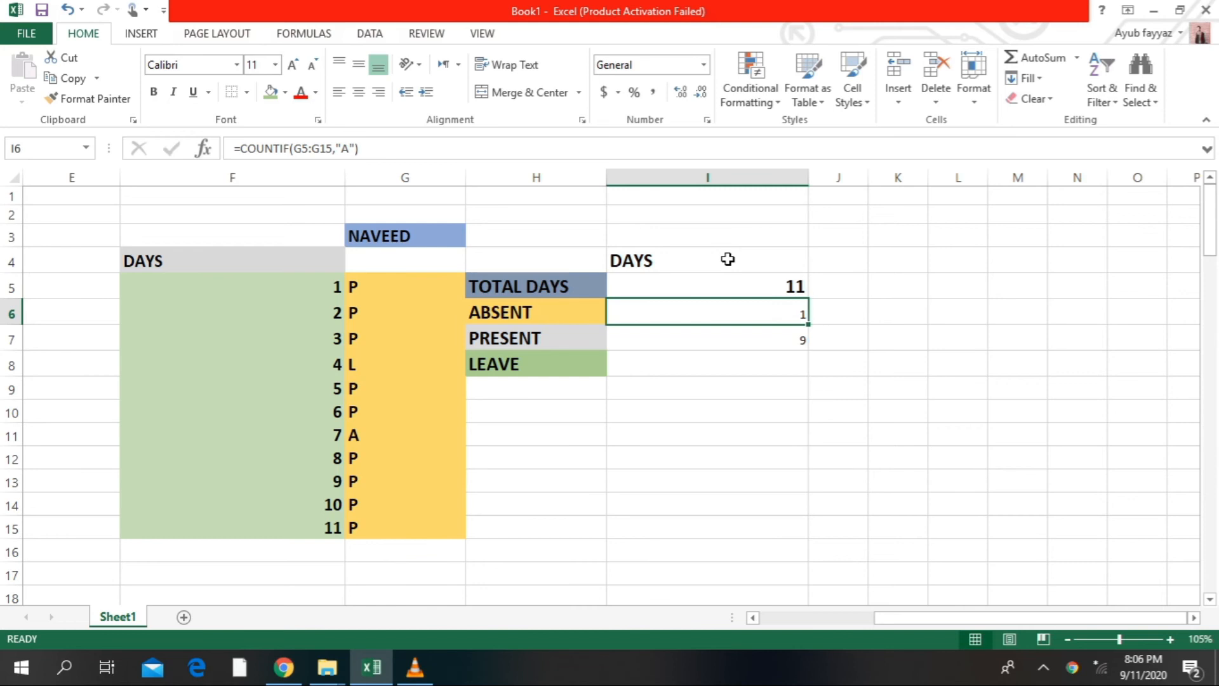
key("Return")
key("Return")
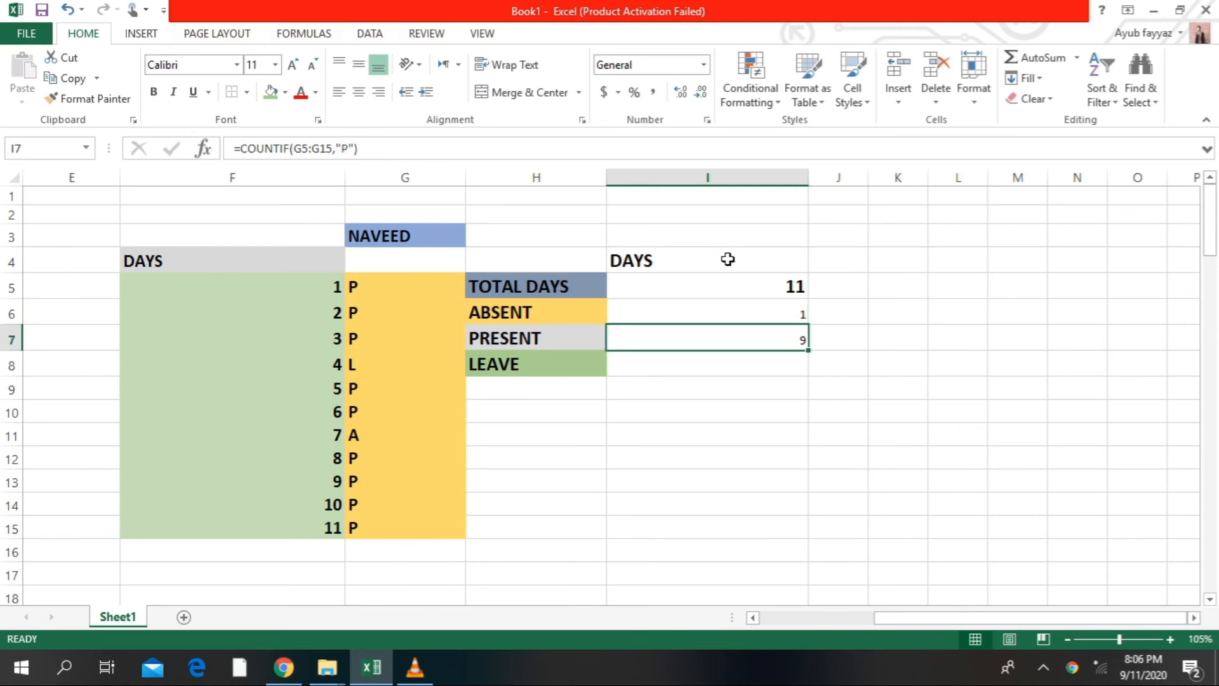
type("=")
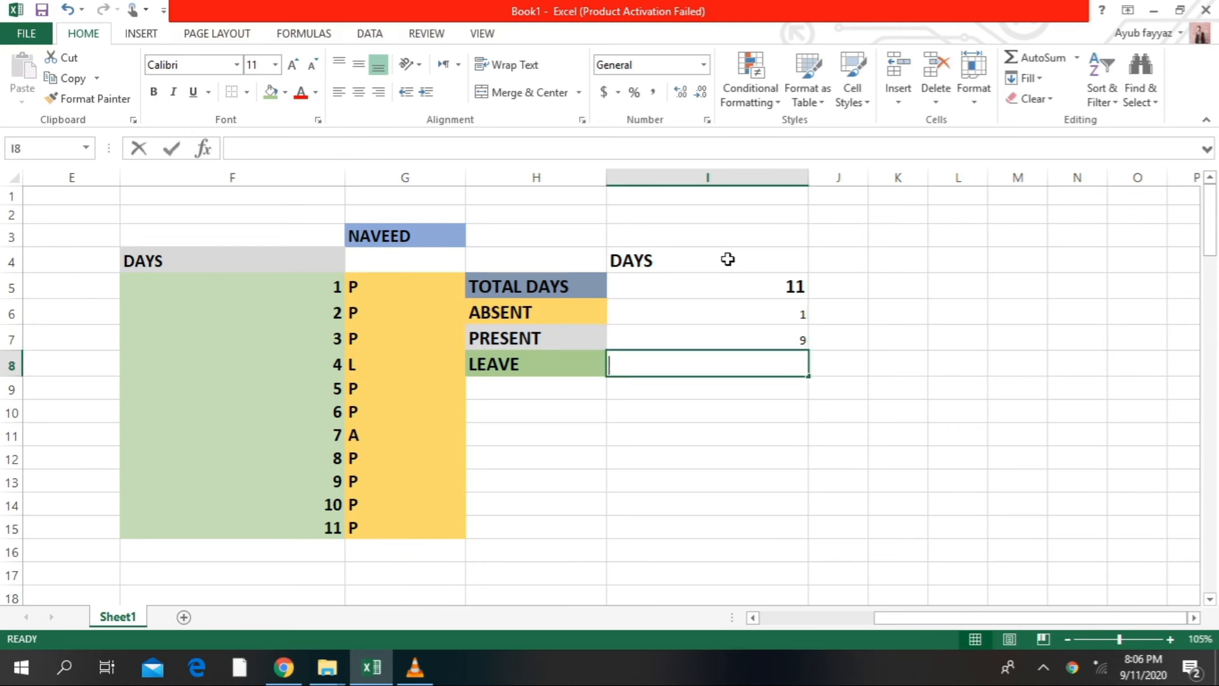
type("C")
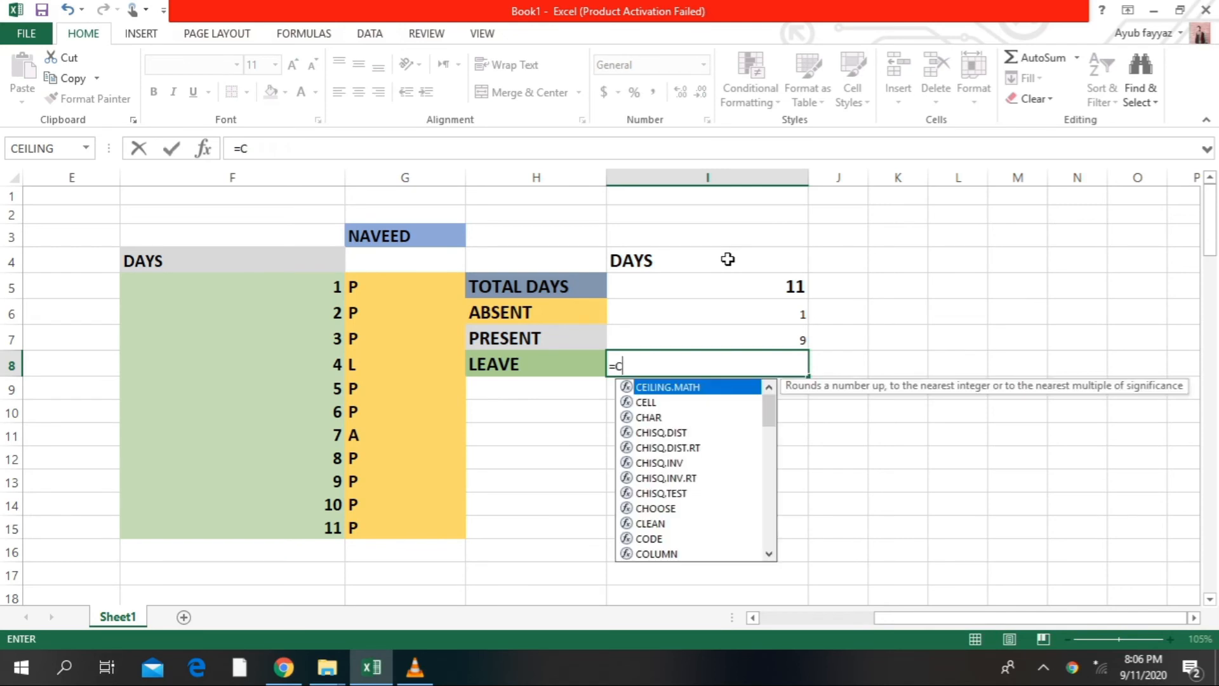
type("OUN")
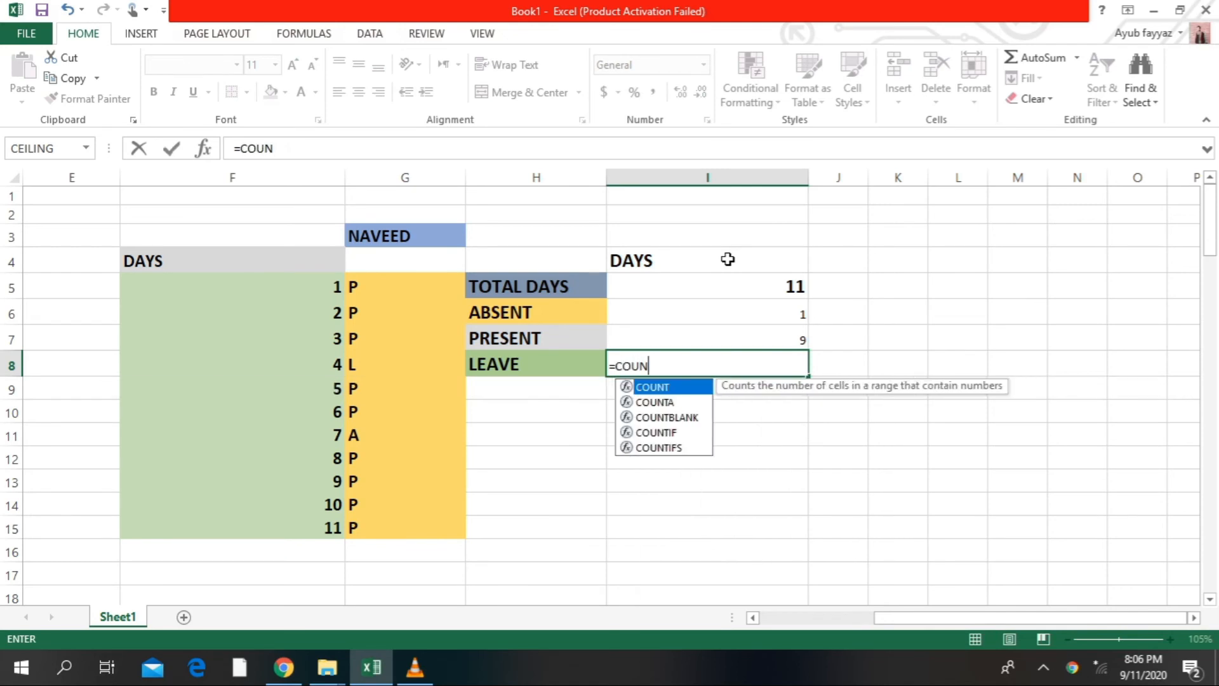
type("T")
double_click(670, 437)
left_click(667, 433)
key("BackSpace")
key("BackSpace")
key("BackSpace")
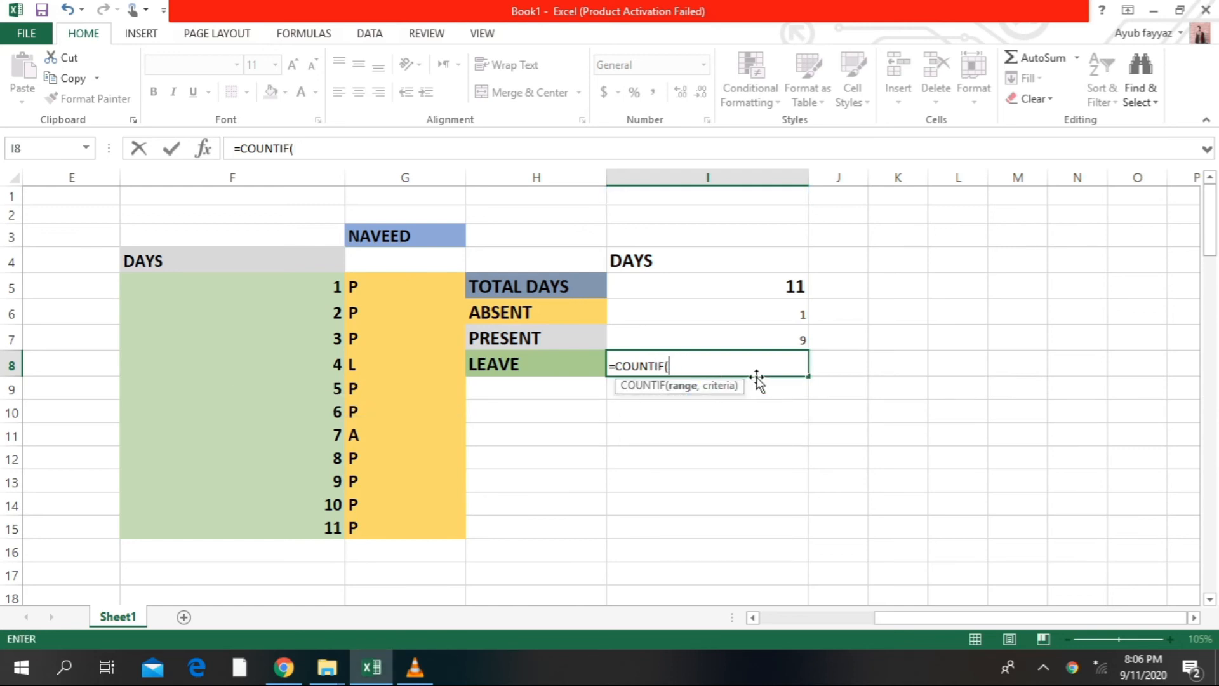
left_click_drag(386, 286, 383, 522)
type(",\"")
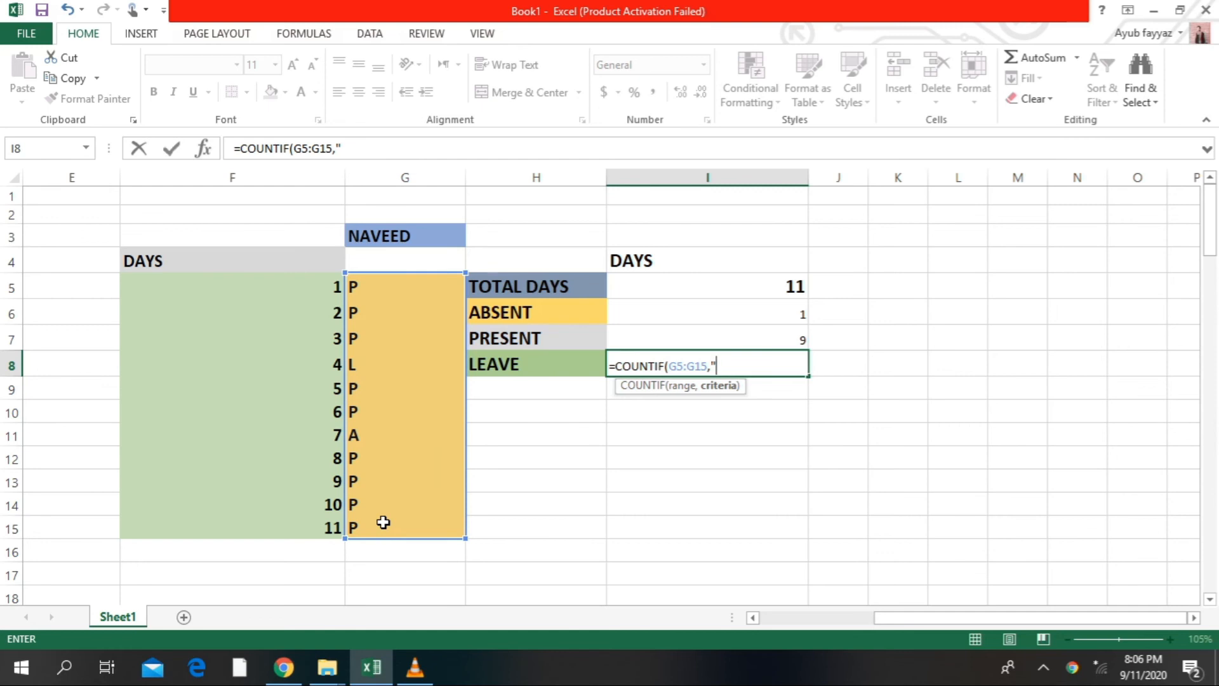
type("L\")")
key("Return")
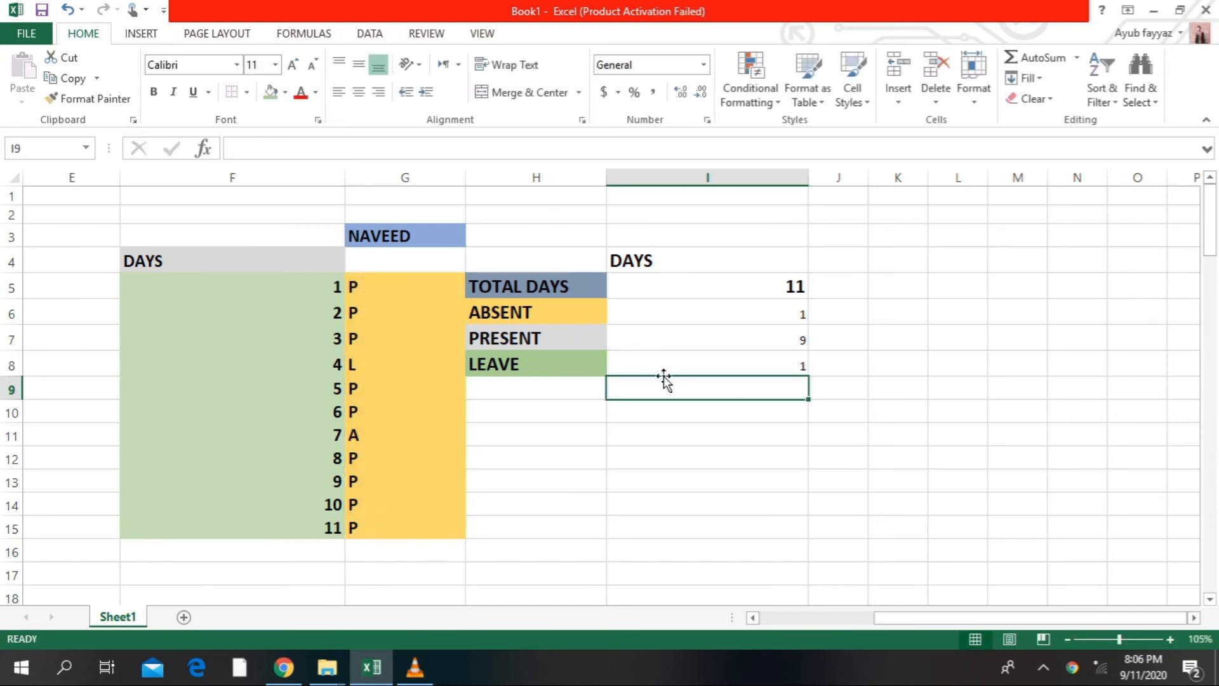
left_click(679, 287)
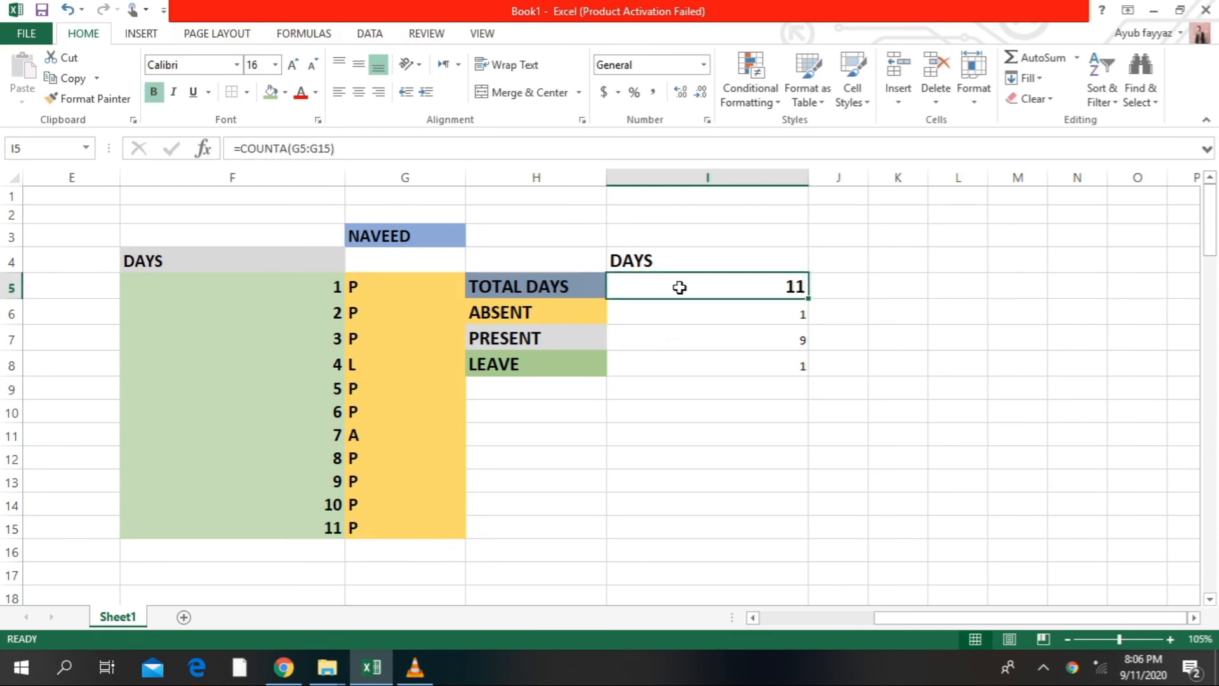
left_click_drag(749, 298, 752, 371)
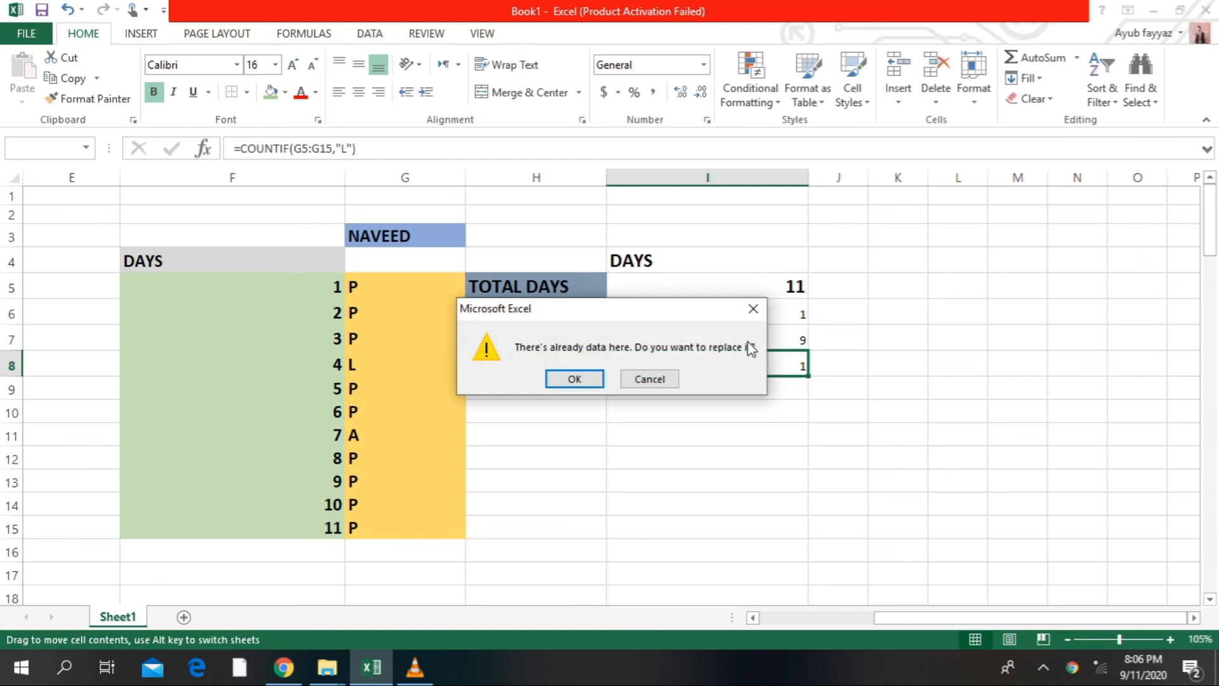
key("Tab")
key("Return")
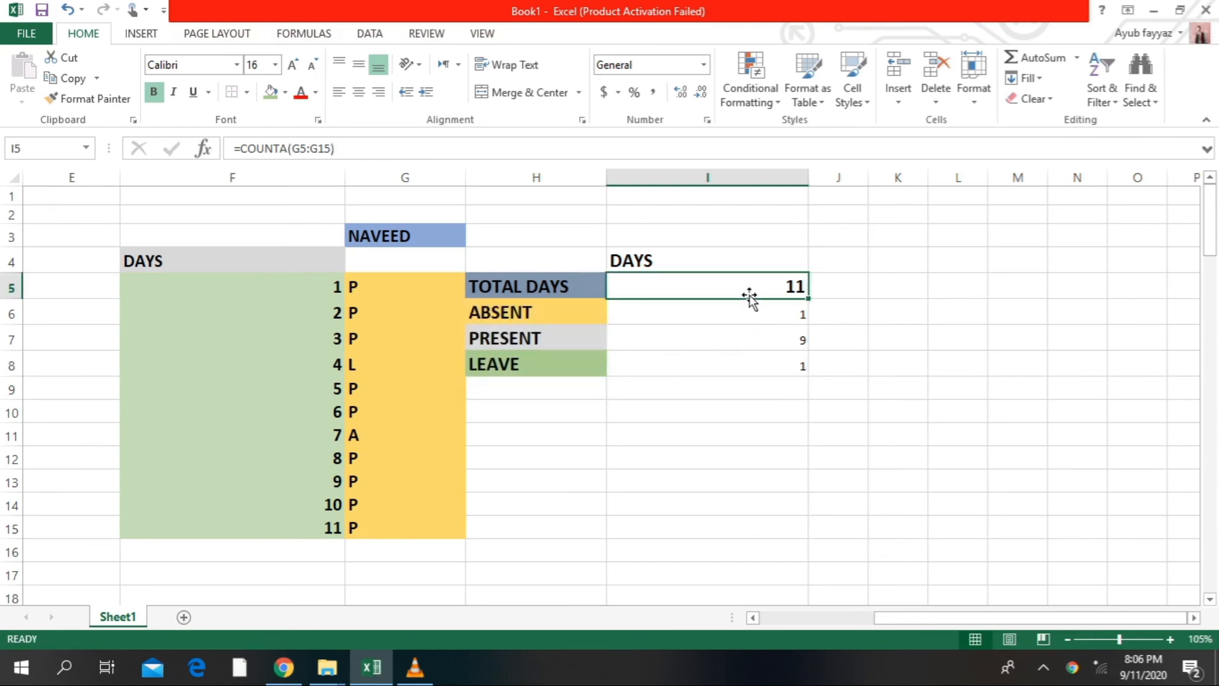
Shade the summary results in I5:I8 dark gold and increase their font size to 20
left_click_drag(751, 285, 721, 371)
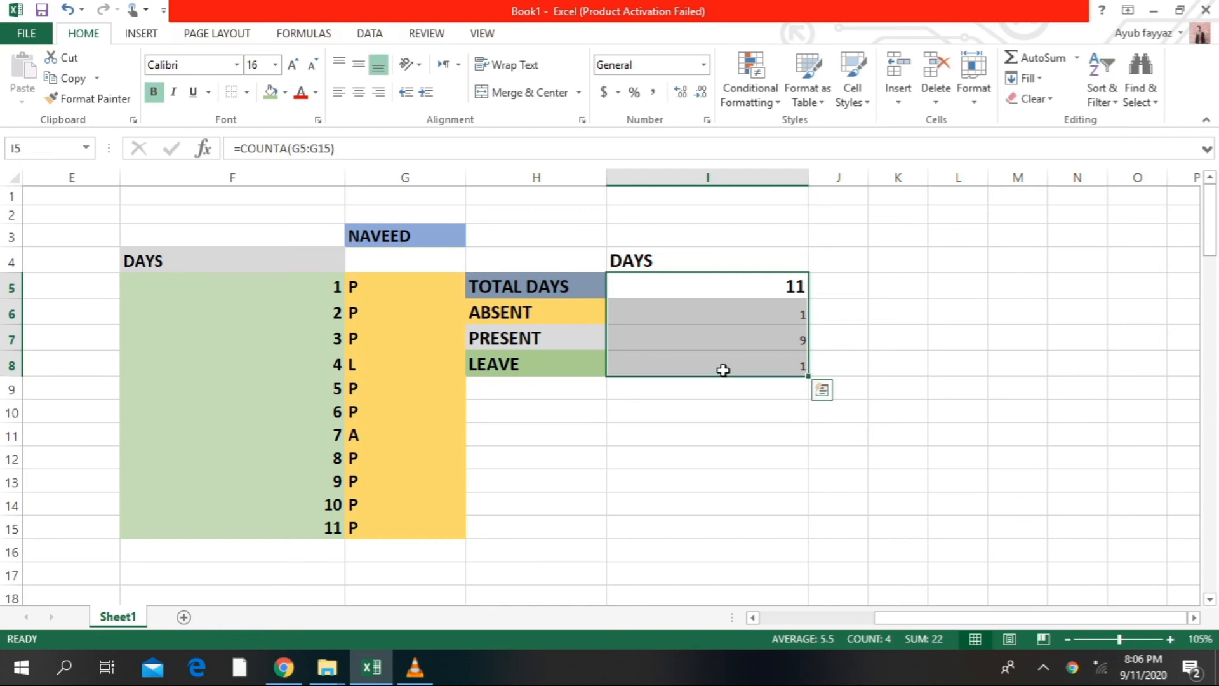
left_click(286, 93)
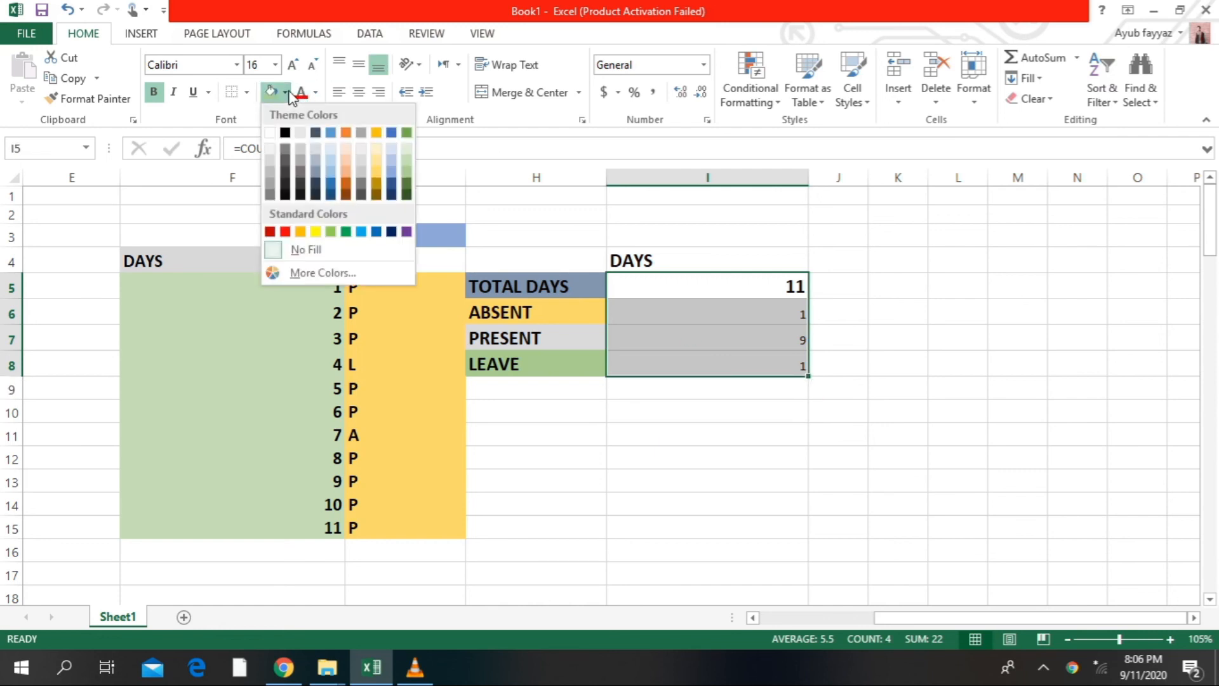
left_click(377, 188)
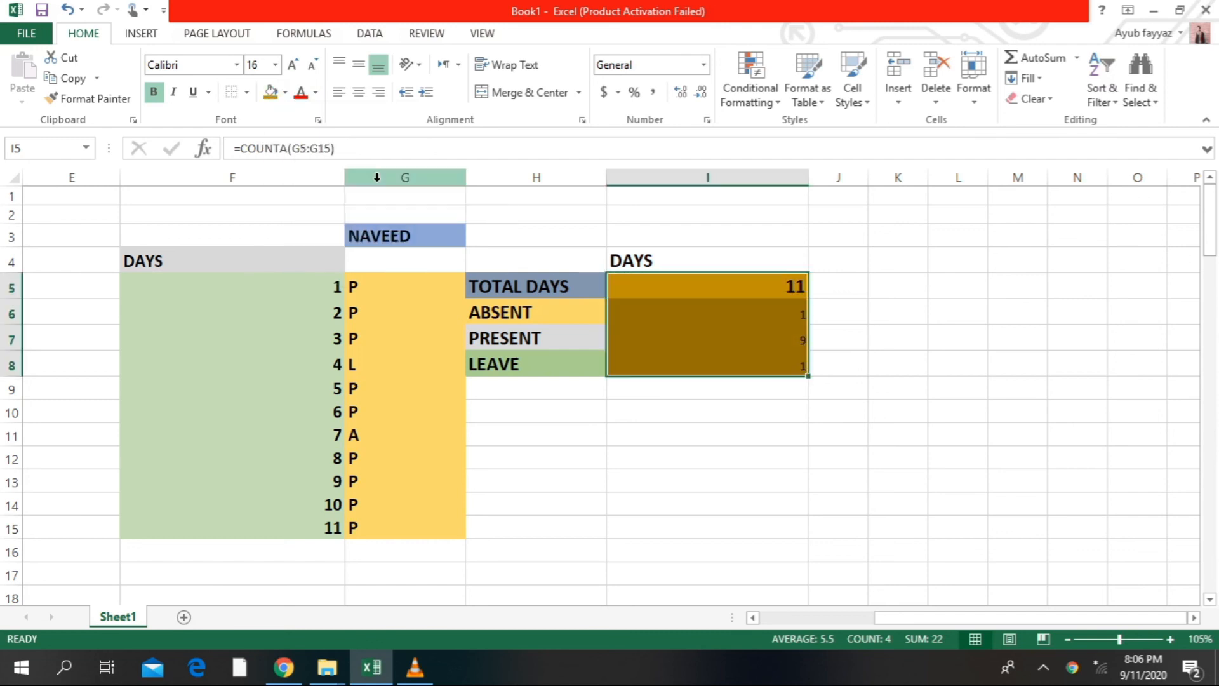
left_click(293, 64)
left_click(293, 64)
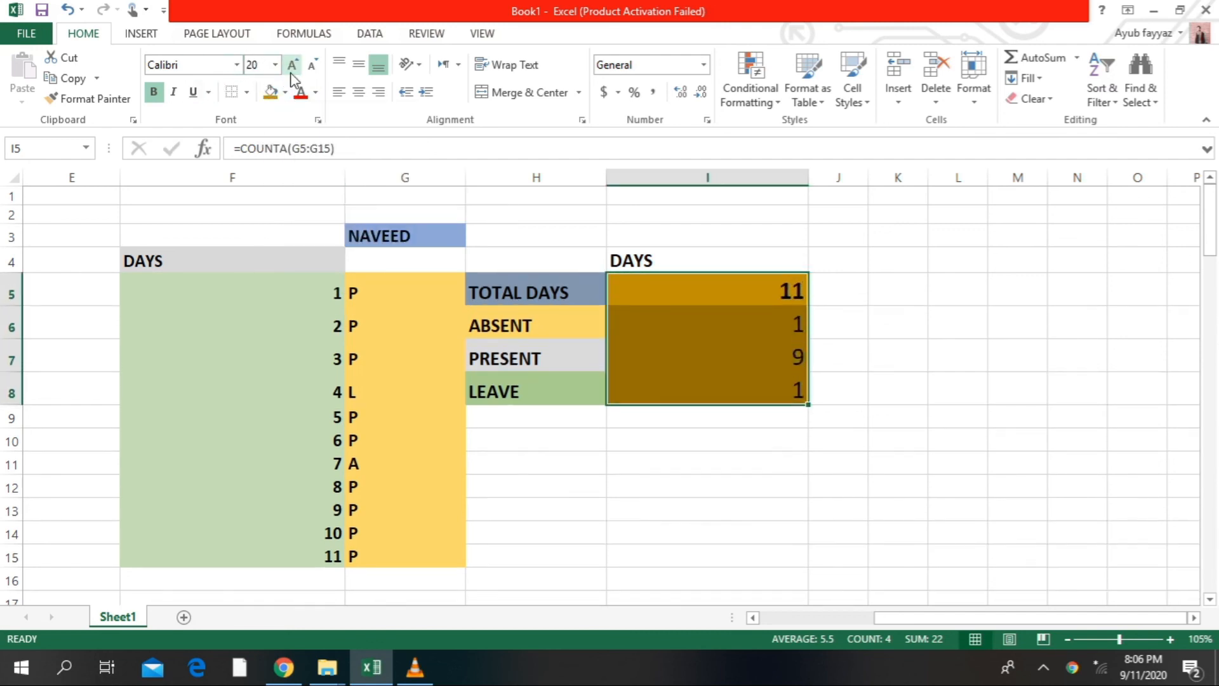
left_click(825, 396)
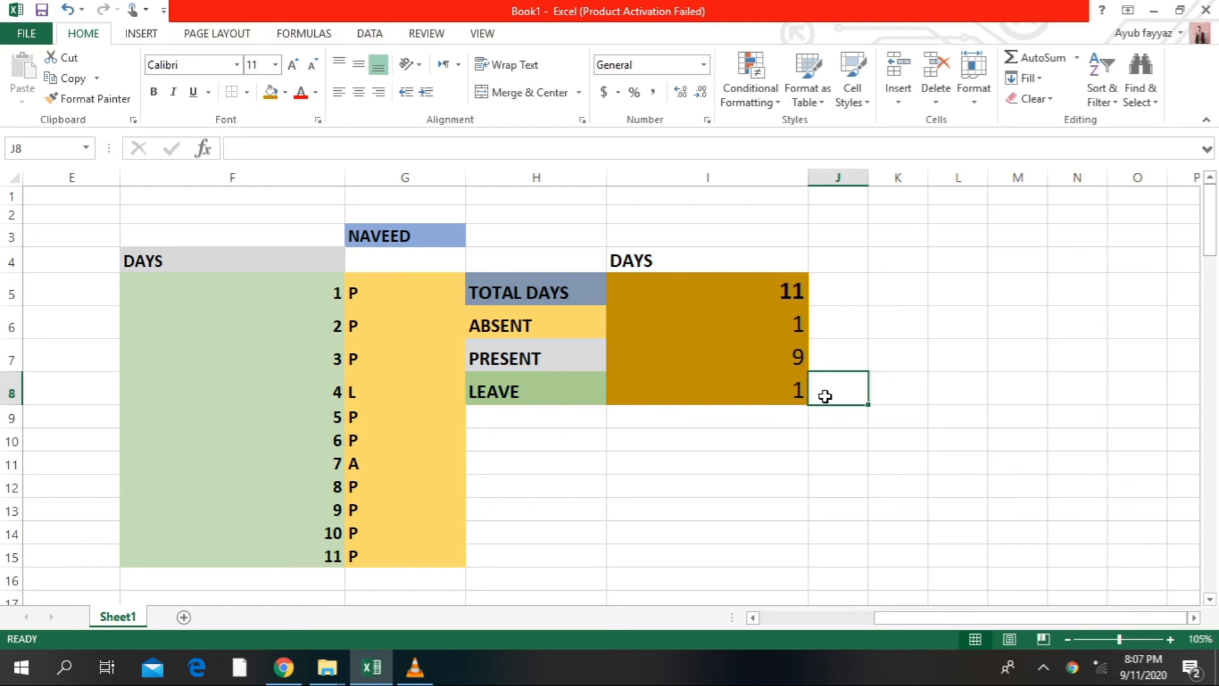
key("alt")
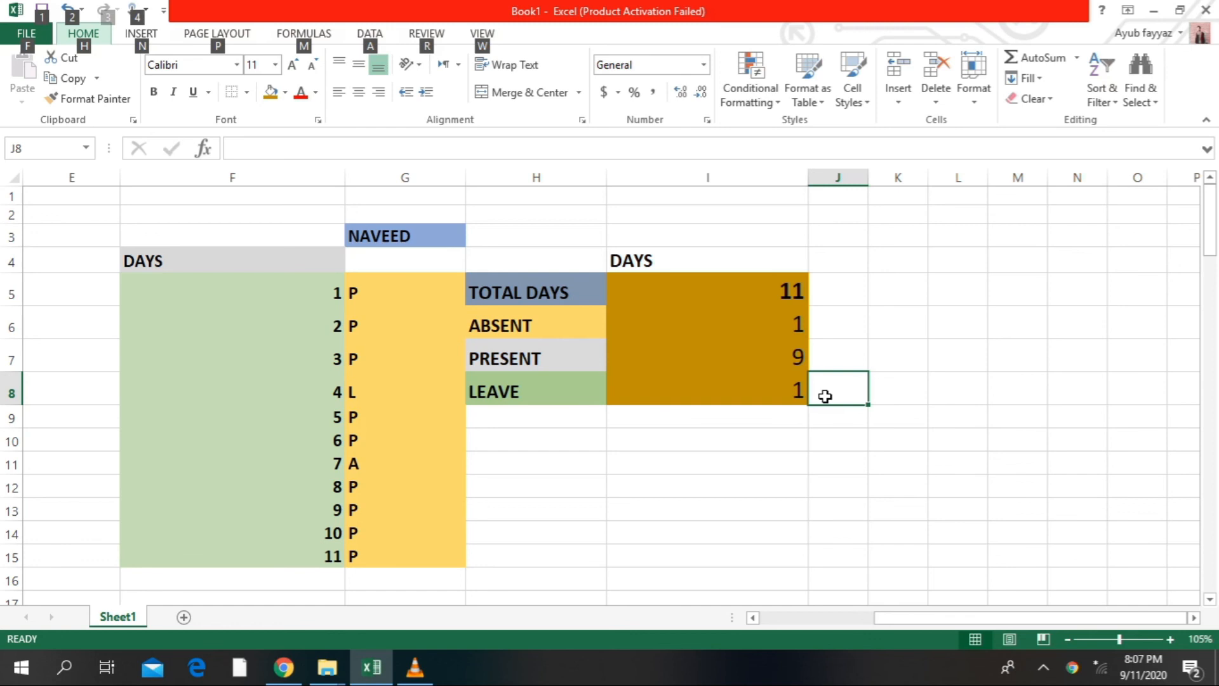
left_click(734, 552)
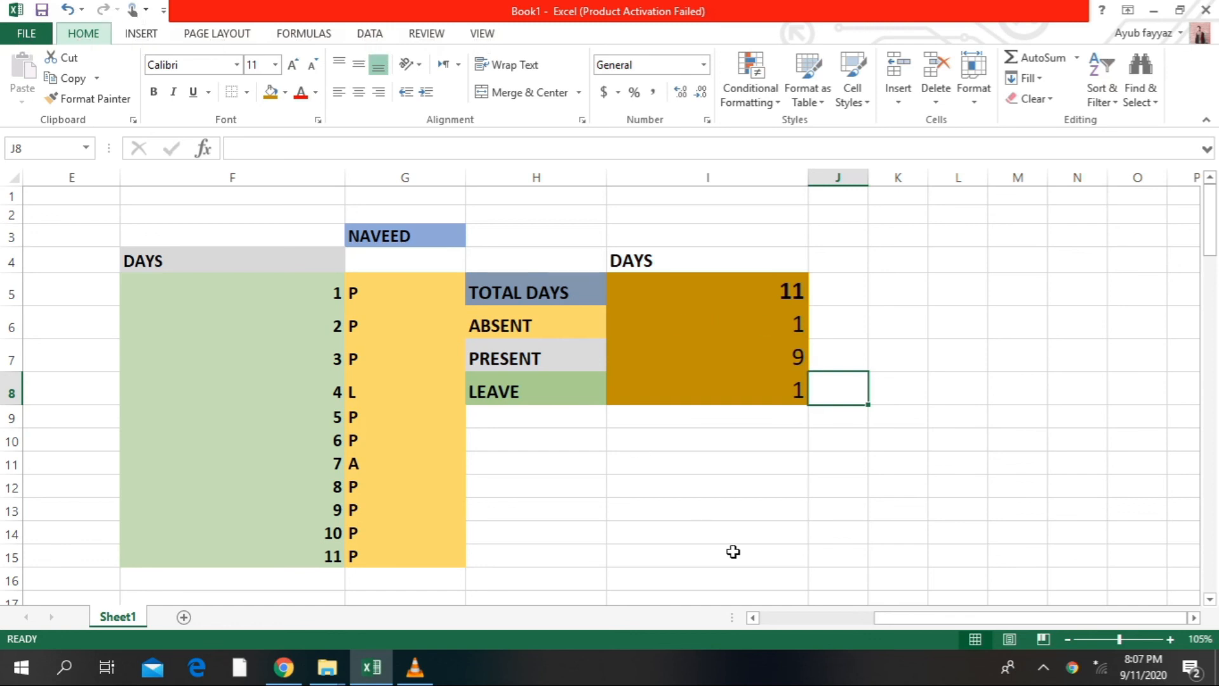
left_click(1082, 420)
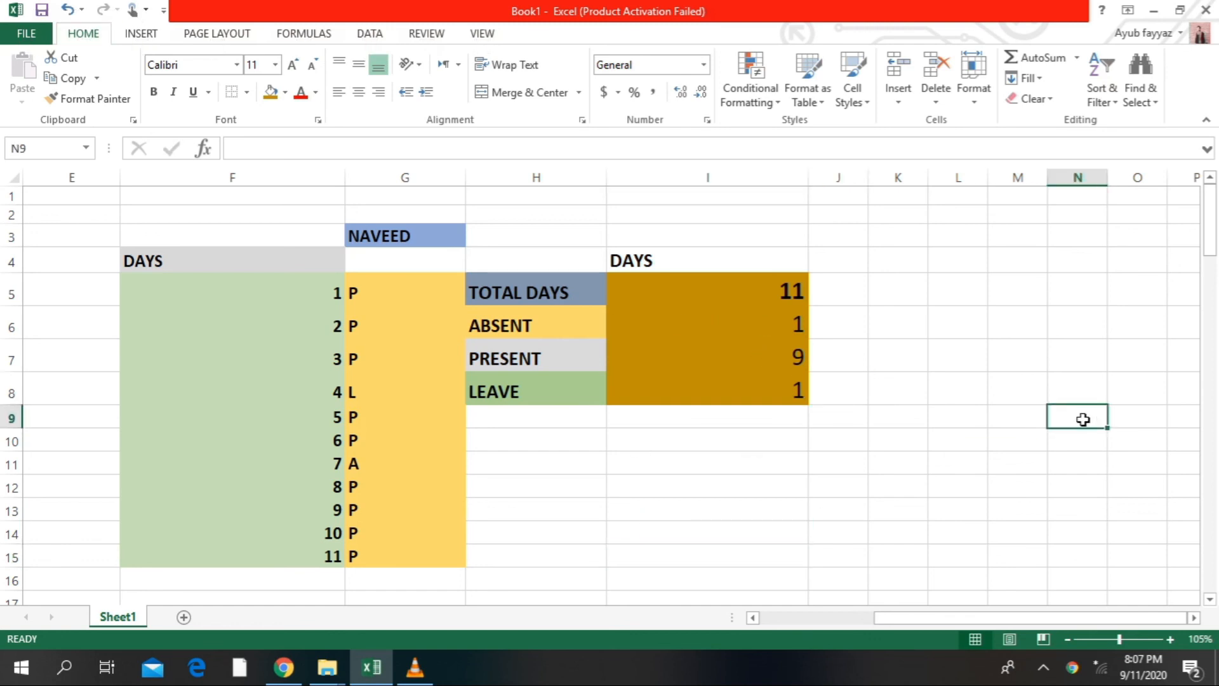